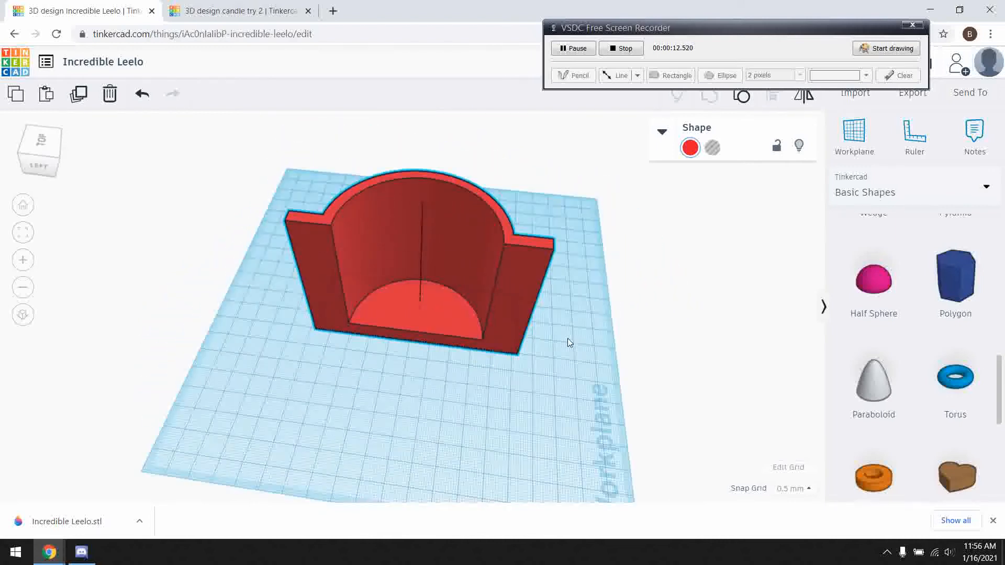
- Scale the red mold half down proportionally to about 70.5 mm wide
{"action": "left_click", "coordinate": [512, 278]}
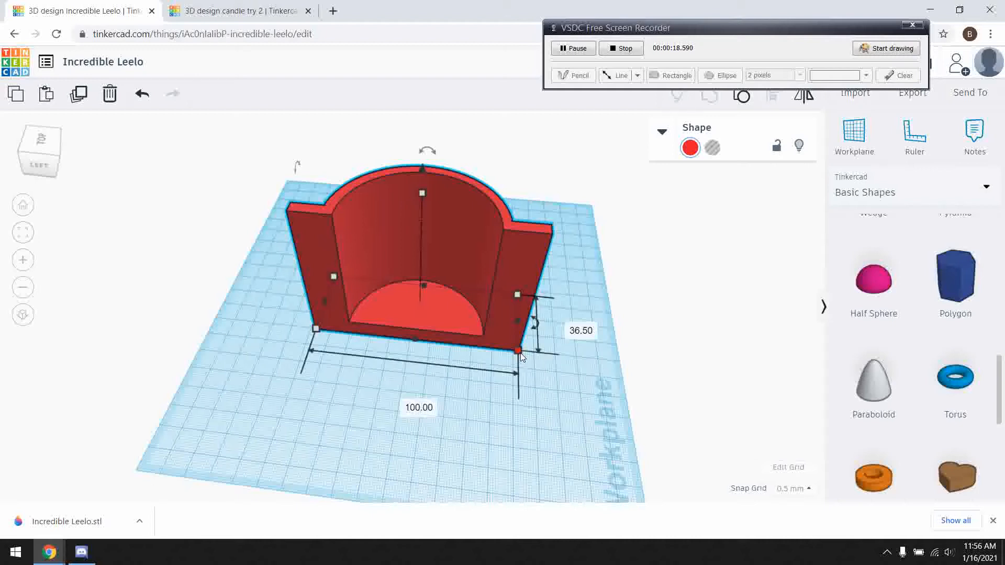
{"action": "left_click_drag", "start_coordinate": [520, 352], "coordinate": [459, 328]}
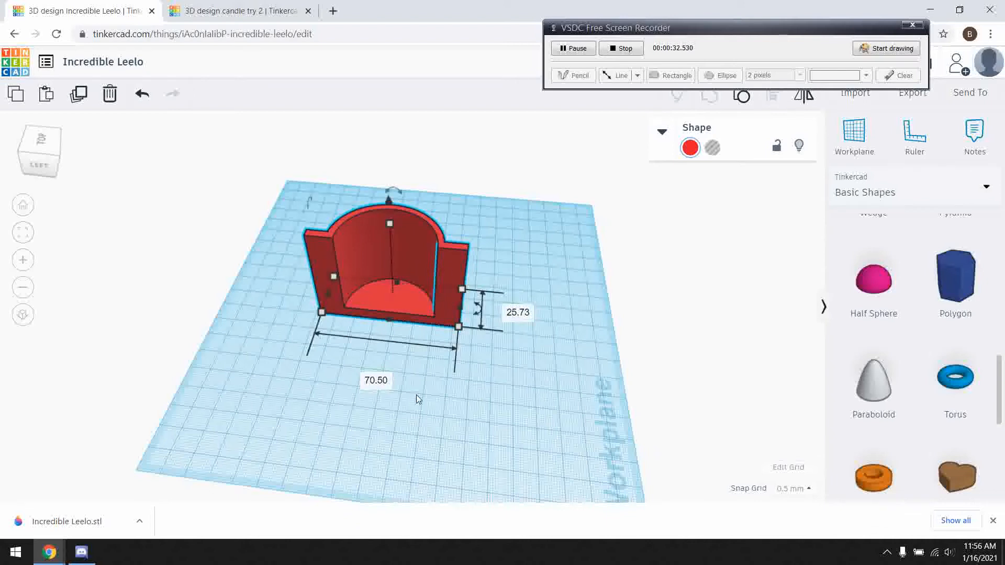
{"action": "left_click", "coordinate": [525, 350]}
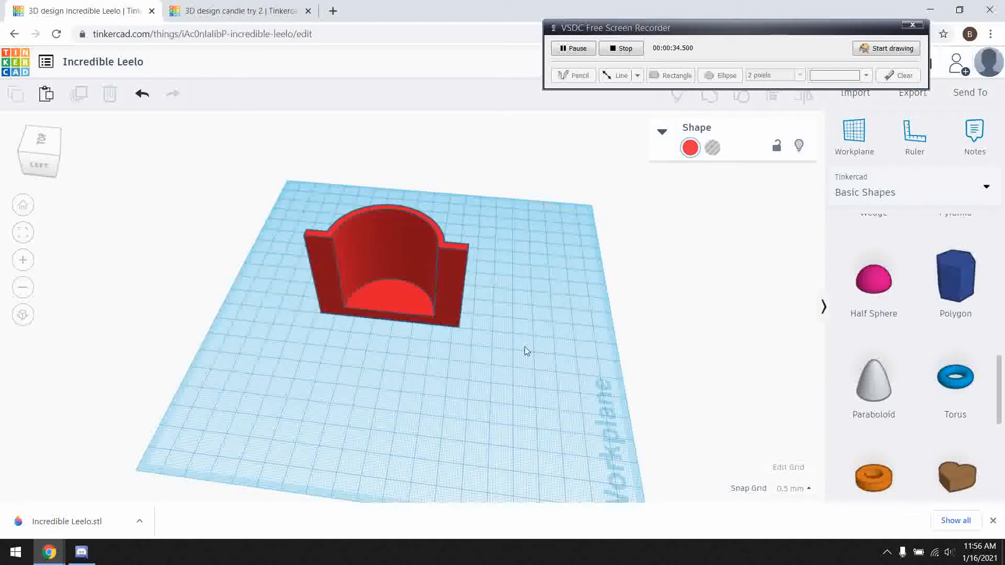
- Stretch the red mold half vertically to a height of 75 mm
{"action": "left_click", "coordinate": [454, 276]}
{"action": "right_click_drag", "start_coordinate": [533, 391], "coordinate": [426, 210]}
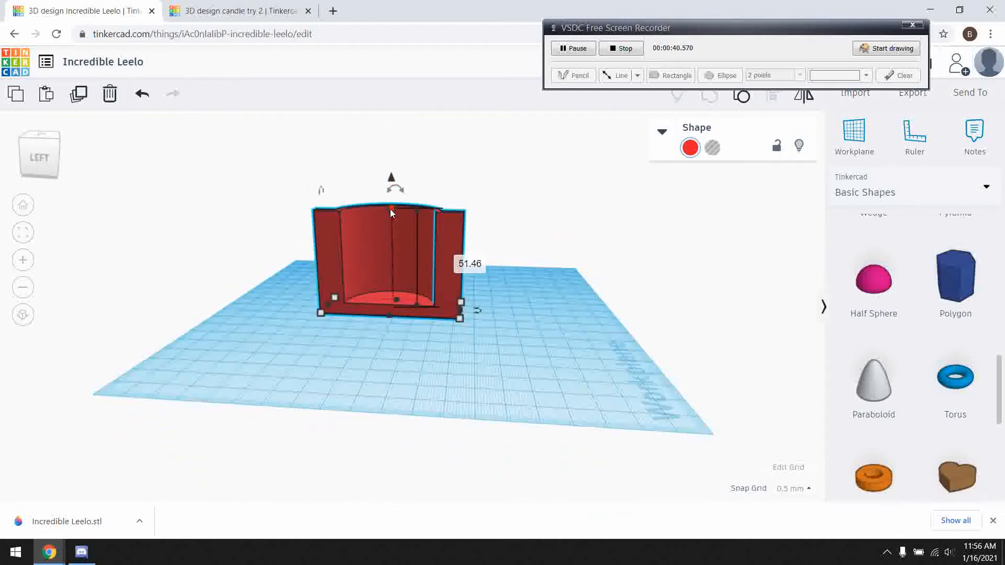
{"action": "left_click_drag", "start_coordinate": [391, 208], "coordinate": [382, 159]}
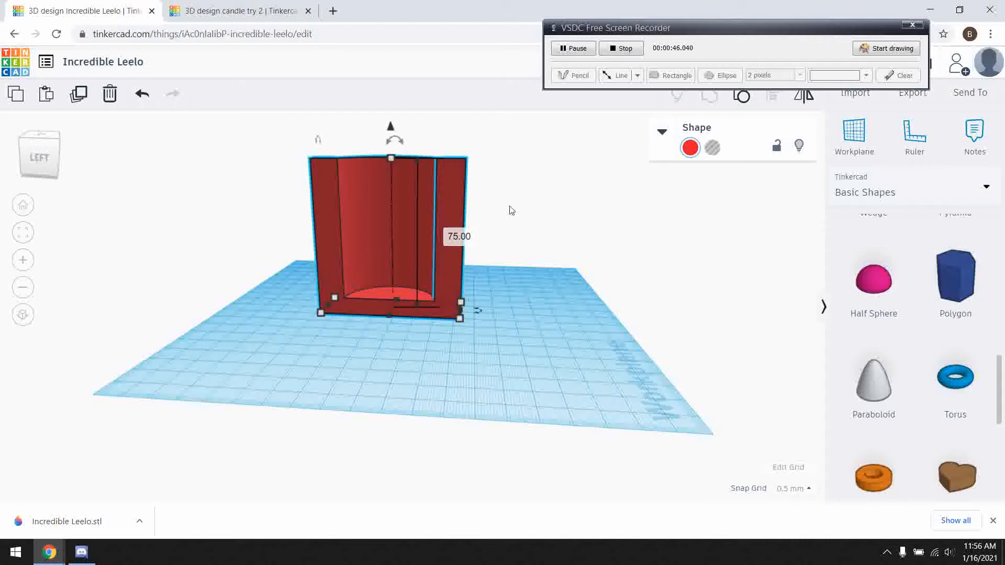
{"action": "left_click", "coordinate": [540, 218]}
- Place a Polygon shape on the workplane in front of the mold and set it to 10 sides
{"action": "right_click_drag", "start_coordinate": [540, 218], "coordinate": [513, 272]}
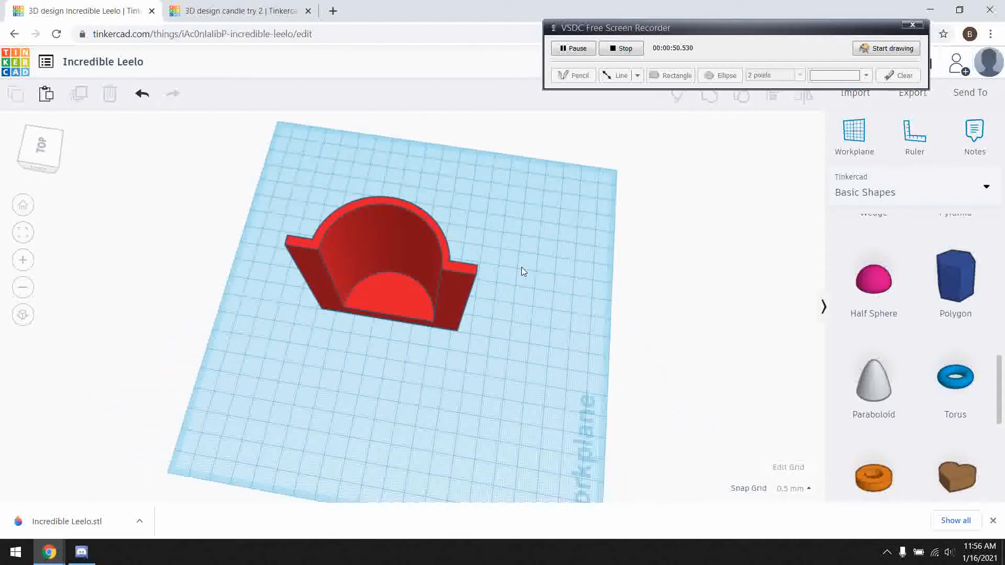
{"action": "left_click_drag", "start_coordinate": [706, 337], "coordinate": [343, 361]}
{"action": "right_click_drag", "start_coordinate": [429, 411], "coordinate": [366, 385]}
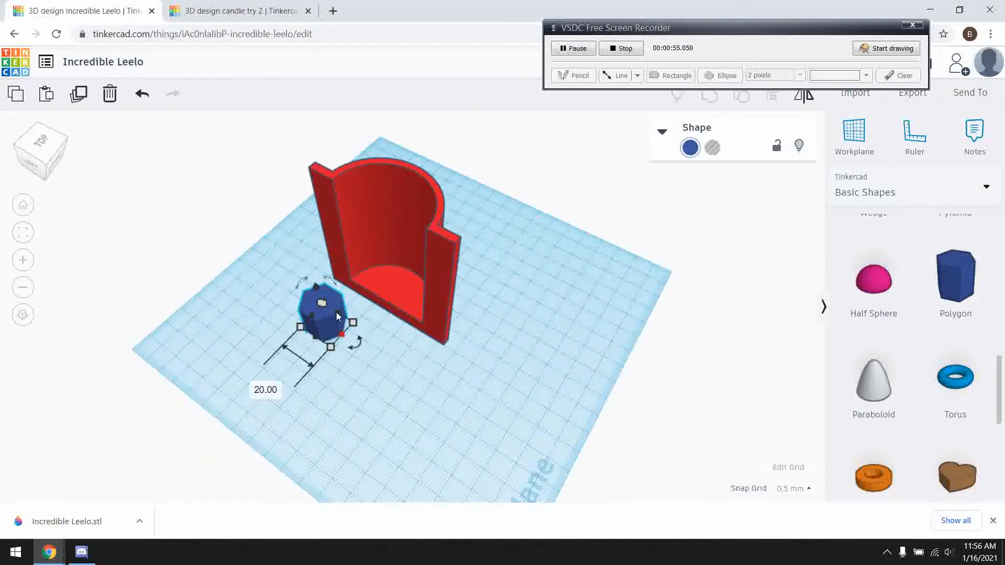
{"action": "left_click", "coordinate": [663, 131]}
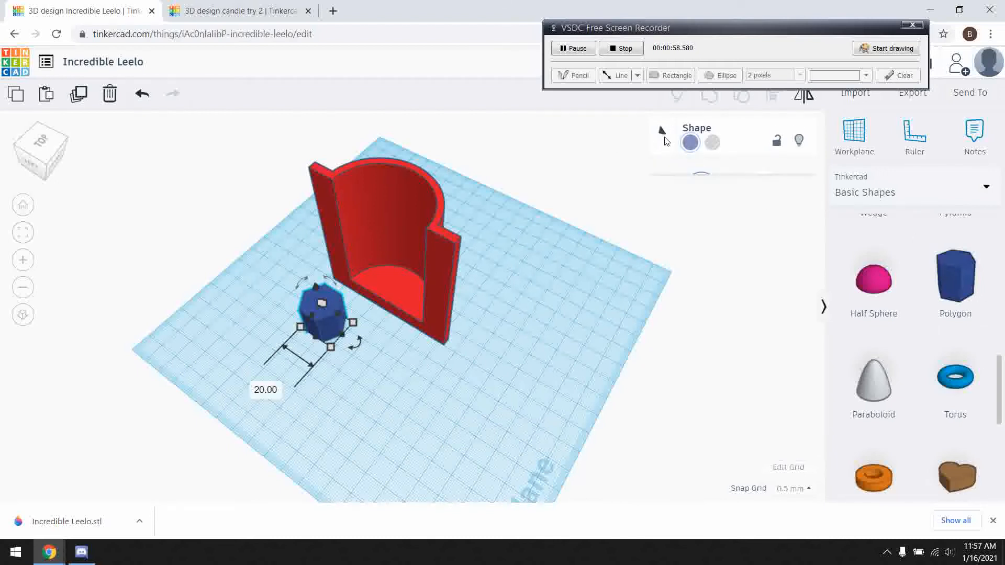
{"action": "left_click_drag", "start_coordinate": [728, 252], "coordinate": [753, 259]}
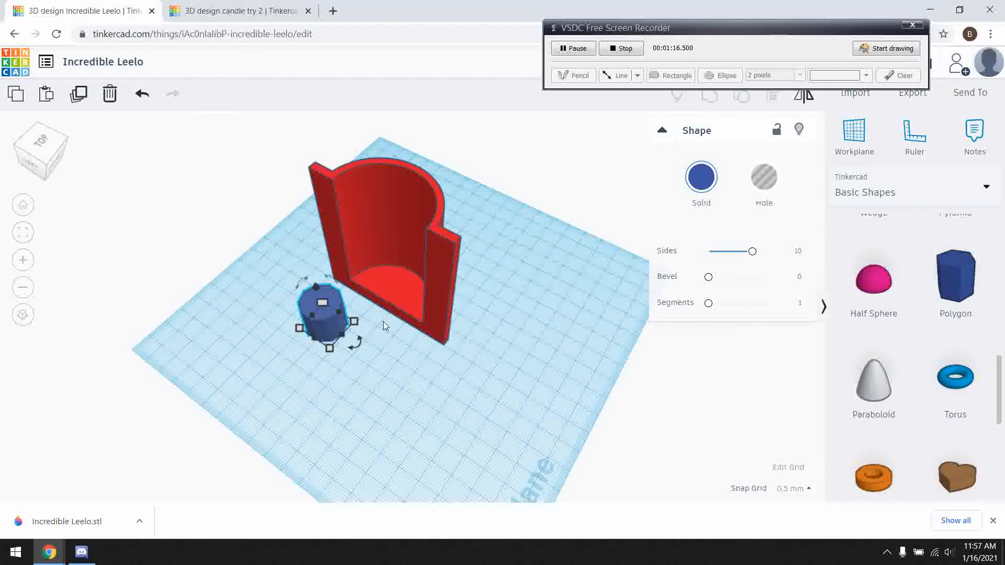
- Enlarge the polygon to about 47.5 by 45.1 mm and position it inside the mold's open cavity
{"action": "left_click_drag", "start_coordinate": [353, 338], "coordinate": [350, 336]}
{"action": "right_click_drag", "start_coordinate": [326, 325], "coordinate": [378, 367]}
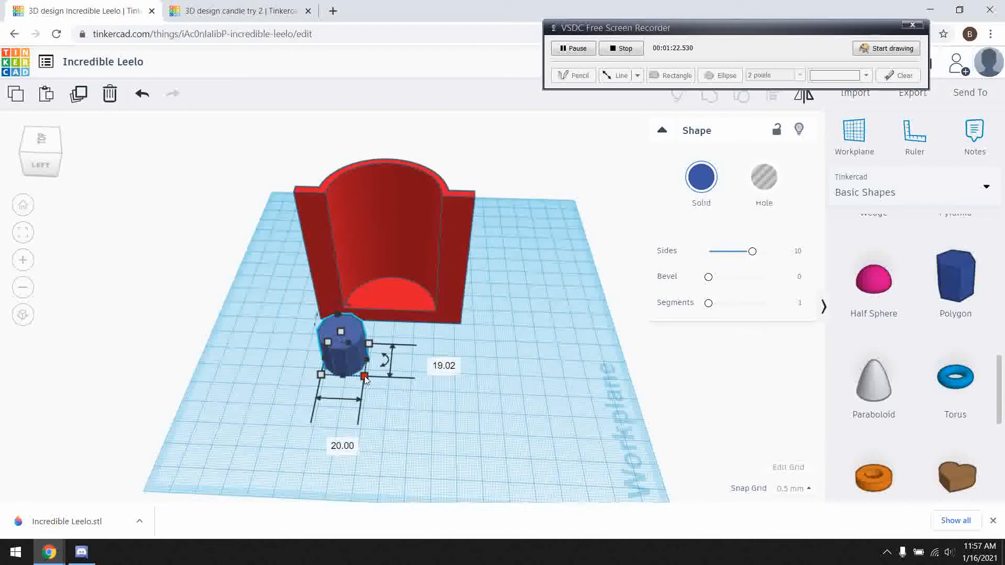
{"action": "left_click_drag", "start_coordinate": [365, 377], "coordinate": [379, 320]}
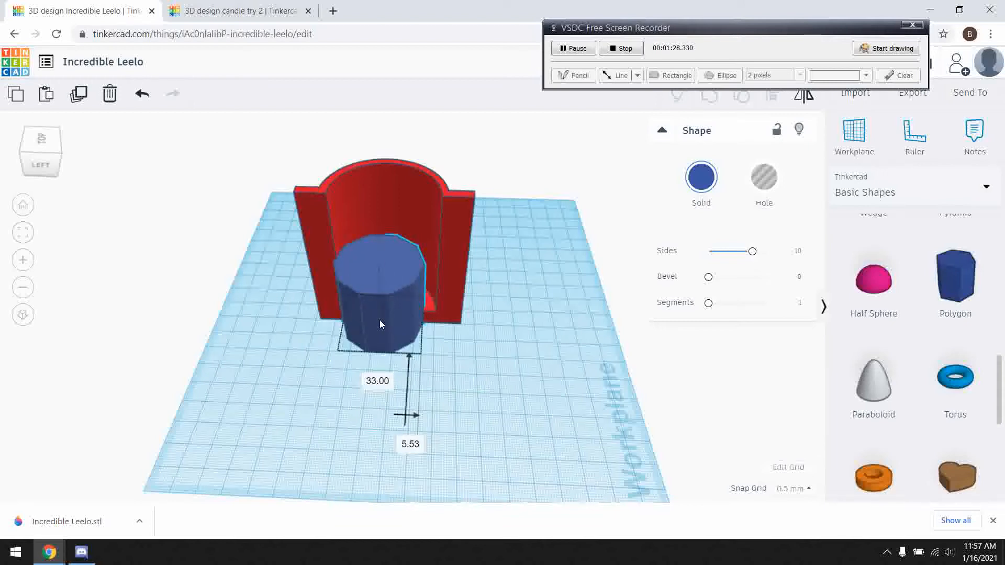
{"action": "left_click_drag", "start_coordinate": [425, 358], "coordinate": [435, 365]}
{"action": "left_click_drag", "start_coordinate": [415, 328], "coordinate": [442, 358]}
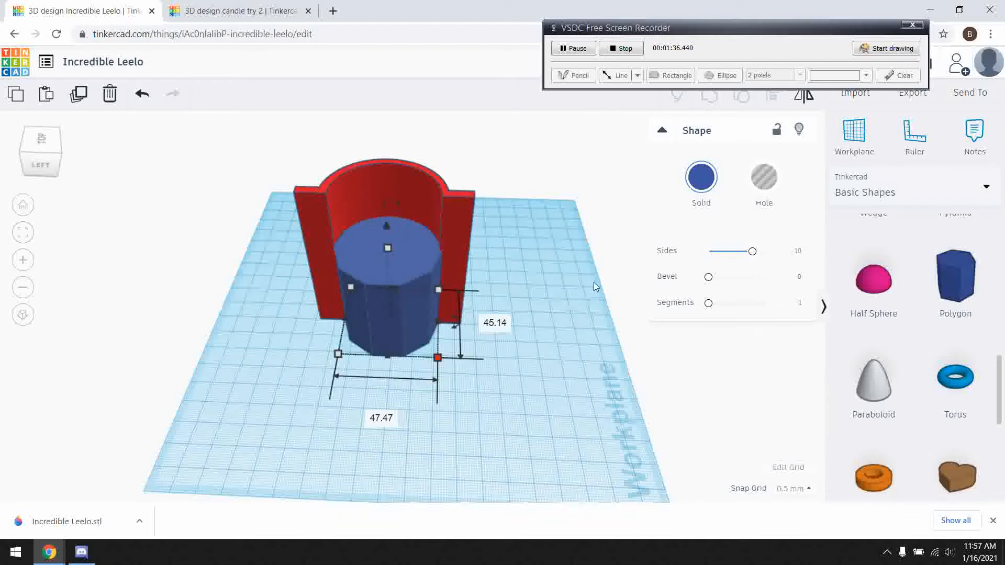
- Turn the polygon into a hole and shrink it to about 42.9 by 40.8 mm
{"action": "left_click", "coordinate": [765, 180]}
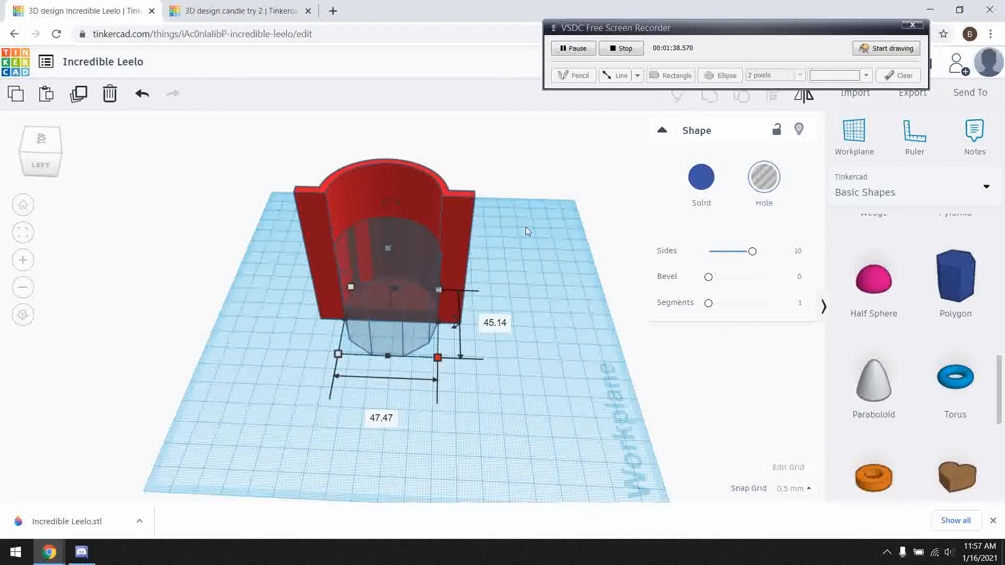
{"action": "right_click_drag", "start_coordinate": [526, 228], "coordinate": [542, 249]}
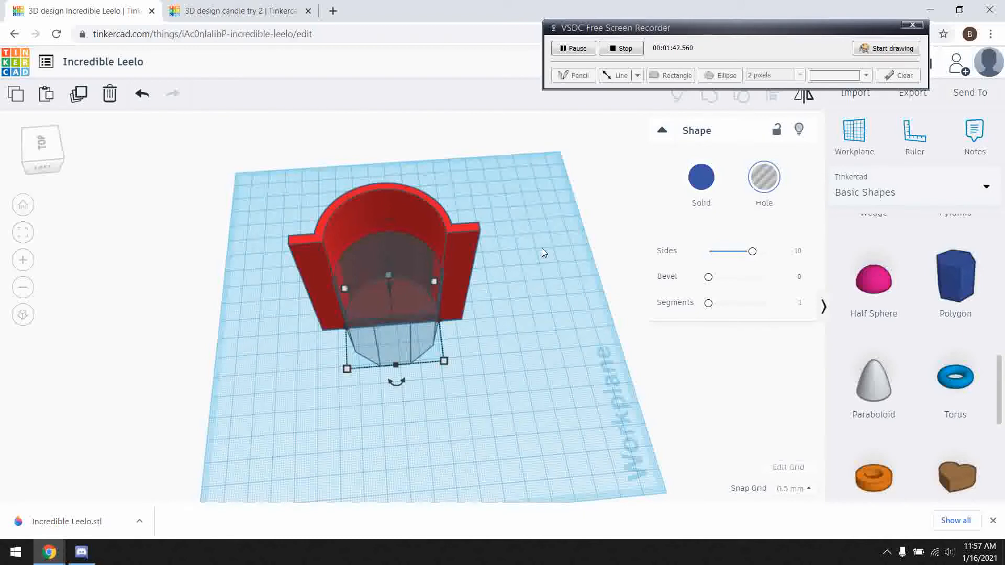
{"action": "scroll", "coordinate": [409, 278], "scroll_direction": "up", "scroll_amount": 5}
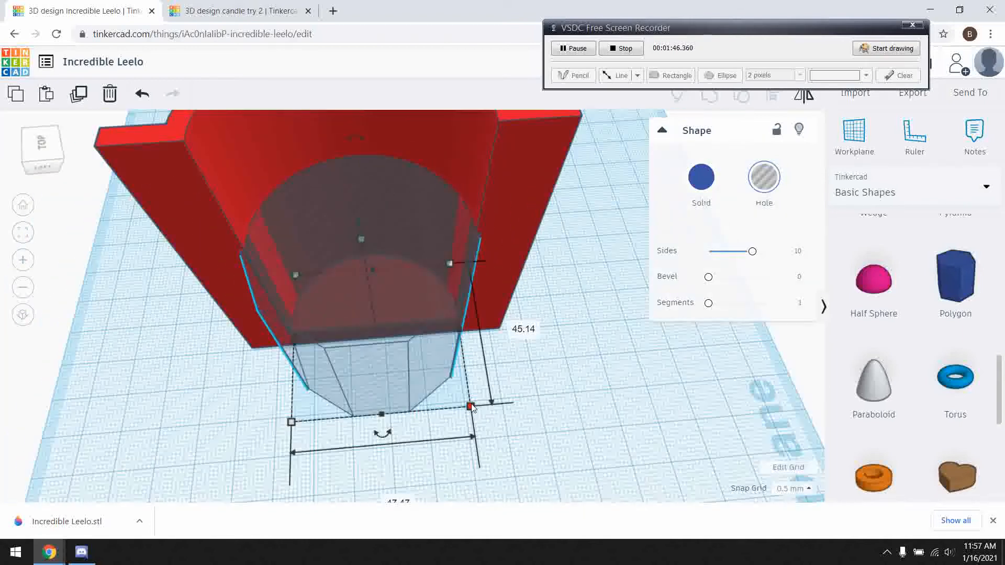
{"action": "left_click_drag", "start_coordinate": [471, 407], "coordinate": [461, 398]}
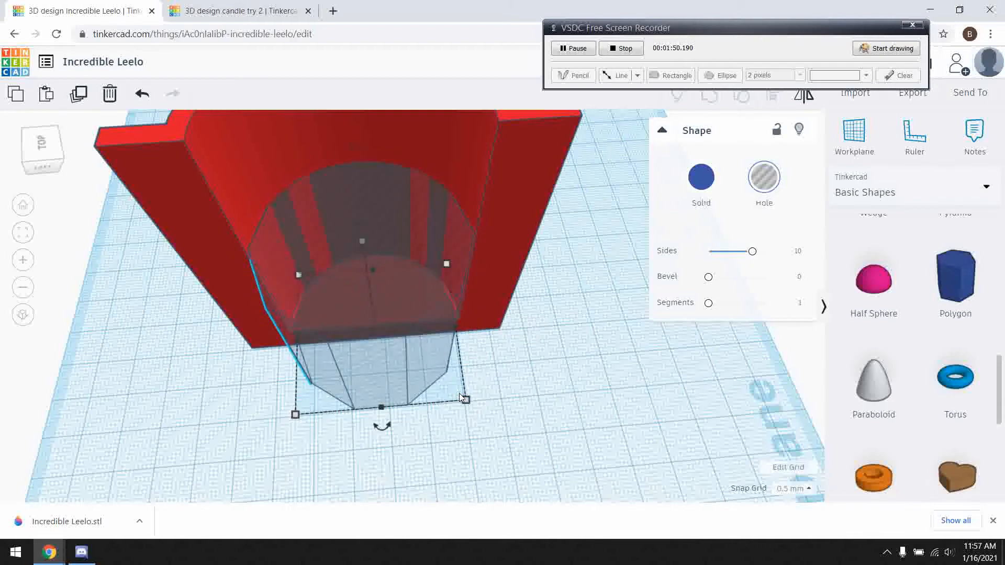
{"action": "left_click_drag", "start_coordinate": [460, 399], "coordinate": [447, 393]}
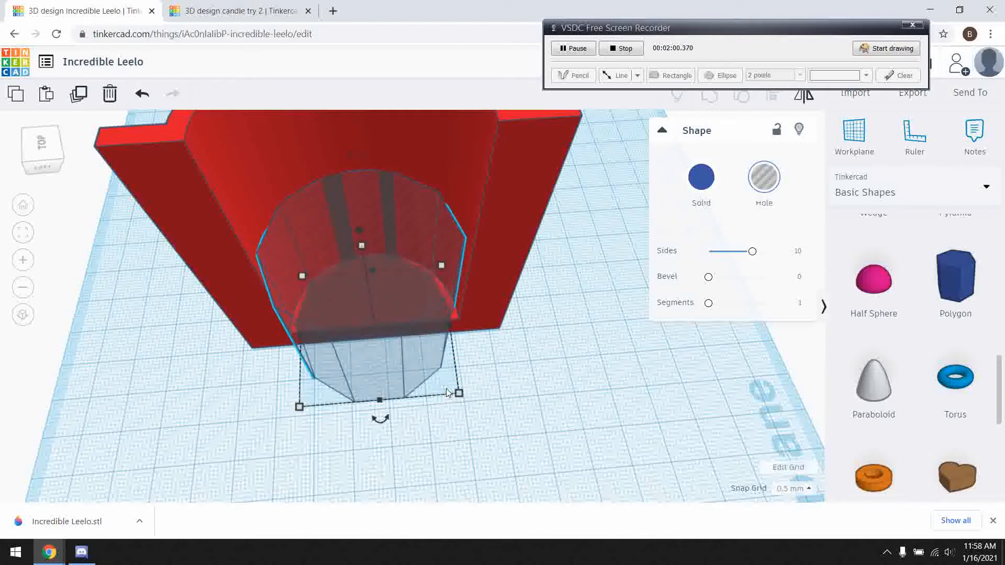
- Enlarge the polygon hole slightly to fit the cavity and raise it 8.5 mm above the workplane
{"action": "right_click_drag", "start_coordinate": [560, 338], "coordinate": [556, 372]}
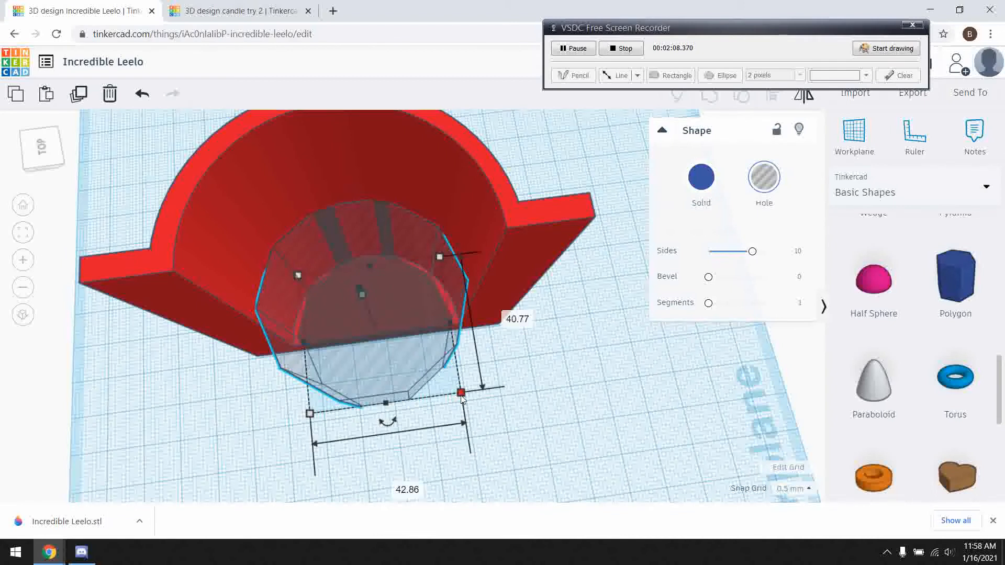
{"action": "left_click_drag", "start_coordinate": [461, 394], "coordinate": [478, 404]}
{"action": "left_click_drag", "start_coordinate": [433, 366], "coordinate": [429, 366]}
{"action": "right_click_drag", "start_coordinate": [584, 354], "coordinate": [517, 322]}
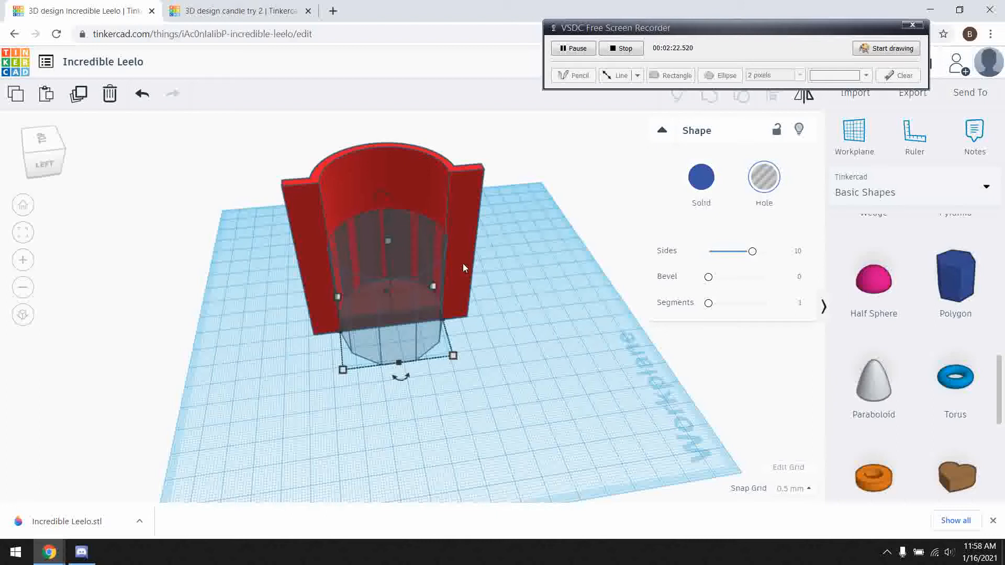
{"action": "mouse_move", "coordinate": [386, 215]}
{"action": "left_mouse_down"}
{"action": "mouse_move", "coordinate": [386, 195]}
{"action": "mouse_move", "coordinate": [388, 202]}
{"action": "left_mouse_up"}
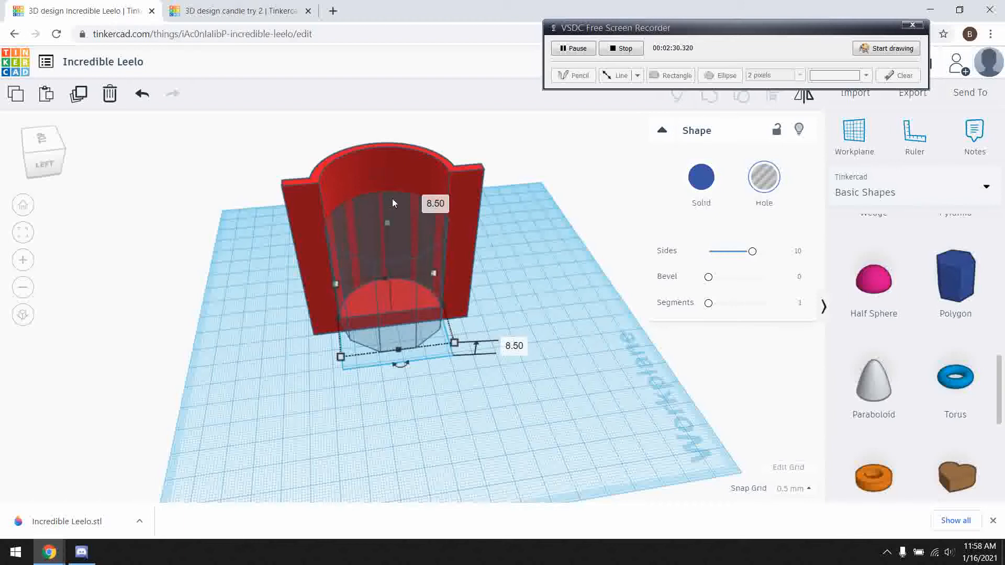
- Stretch the polygon hole upward until it extends past the top of the mold
{"action": "right_click_drag", "start_coordinate": [531, 246], "coordinate": [463, 225]}
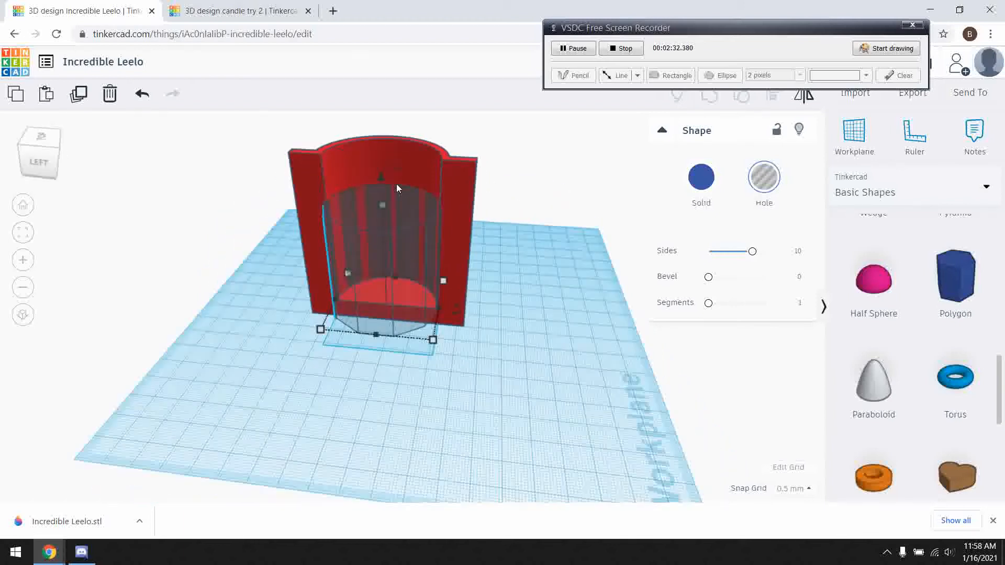
{"action": "left_click_drag", "start_coordinate": [386, 205], "coordinate": [381, 136]}
{"action": "right_click_drag", "start_coordinate": [544, 175], "coordinate": [564, 268]}
{"action": "scroll", "coordinate": [520, 308], "scroll_direction": "up", "scroll_amount": 4}
{"action": "scroll", "coordinate": [554, 327], "scroll_direction": "up", "scroll_amount": 5}
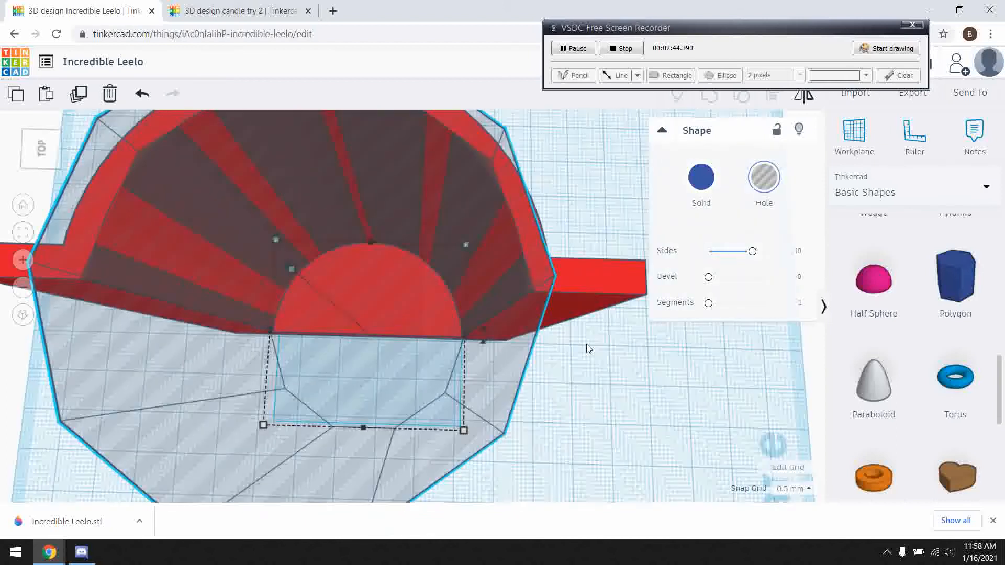
{"action": "right_click_drag", "start_coordinate": [581, 368], "coordinate": [389, 225]}
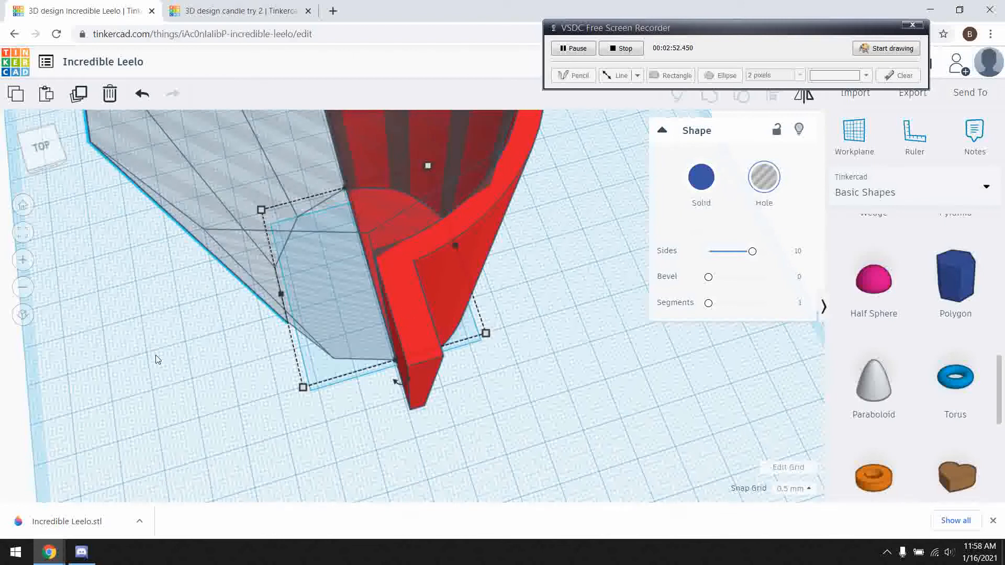
- Group the polygon hole with the red mold to cut faceted walls into the cavity
{"action": "left_click", "coordinate": [163, 294]}
{"action": "right_click_drag", "start_coordinate": [166, 297], "coordinate": [239, 367]}
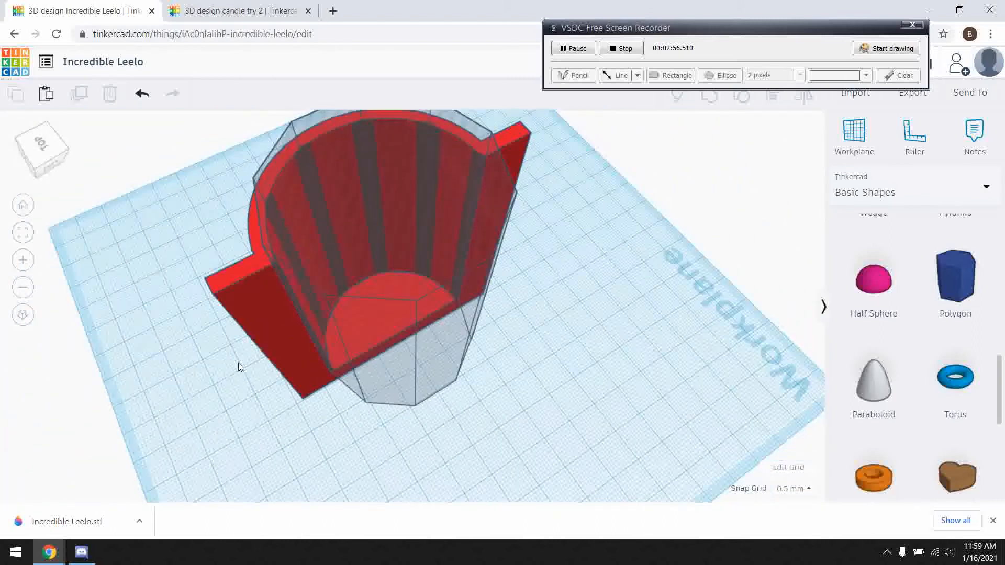
{"action": "left_click_drag", "start_coordinate": [165, 167], "coordinate": [624, 376]}
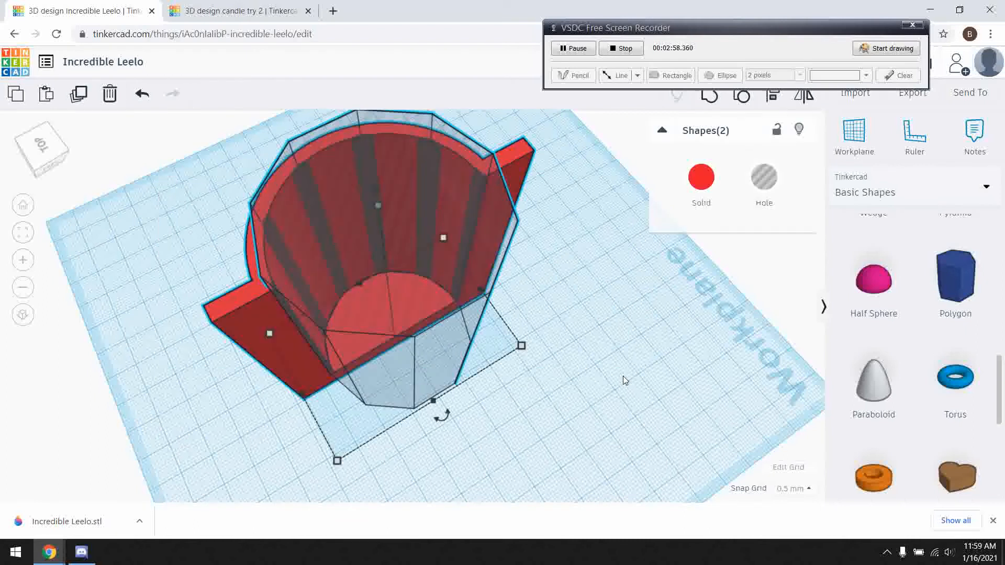
{"action": "left_click", "coordinate": [616, 179]}
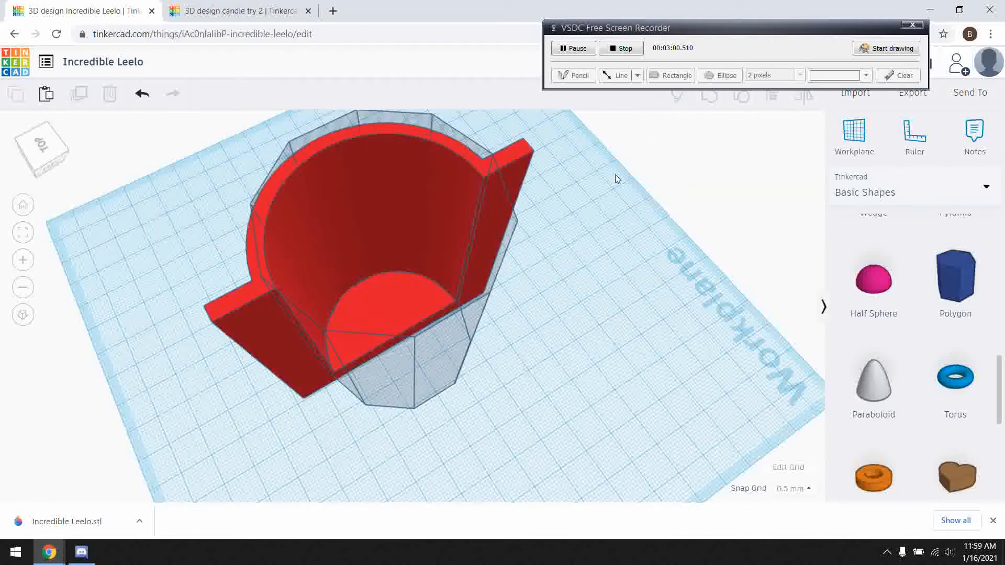
{"action": "left_click", "coordinate": [499, 376]}
- Inspect the faceted cavity and export the mold as an STL file
{"action": "mouse_move", "coordinate": [499, 376]}
{"action": "right_mouse_down"}
{"action": "mouse_move", "coordinate": [409, 375]}
{"action": "mouse_move", "coordinate": [411, 338]}
{"action": "mouse_move", "coordinate": [513, 372]}
{"action": "mouse_move", "coordinate": [540, 398]}
{"action": "mouse_move", "coordinate": [513, 371]}
{"action": "right_mouse_up"}
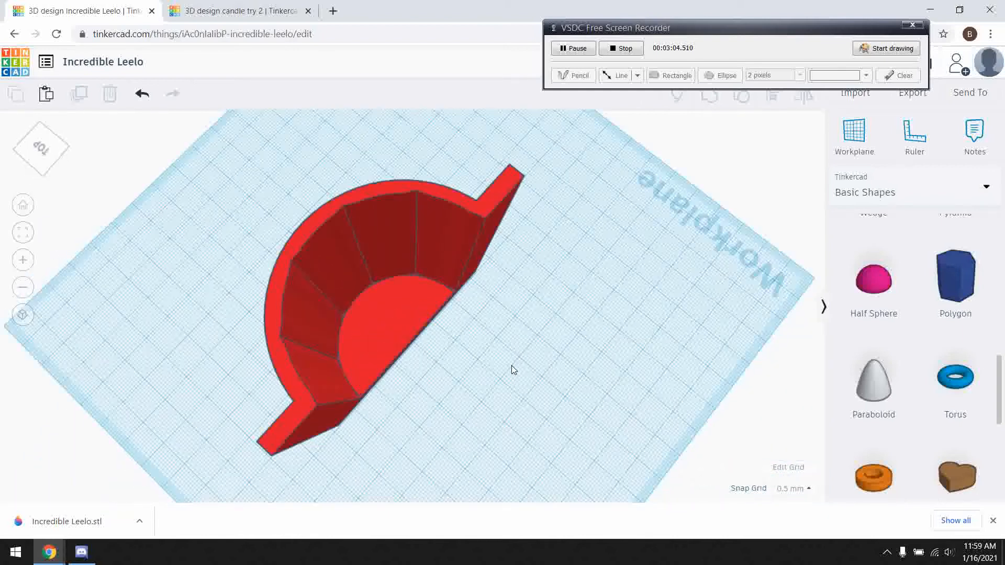
{"action": "scroll", "coordinate": [396, 313], "scroll_direction": "up", "scroll_amount": 3}
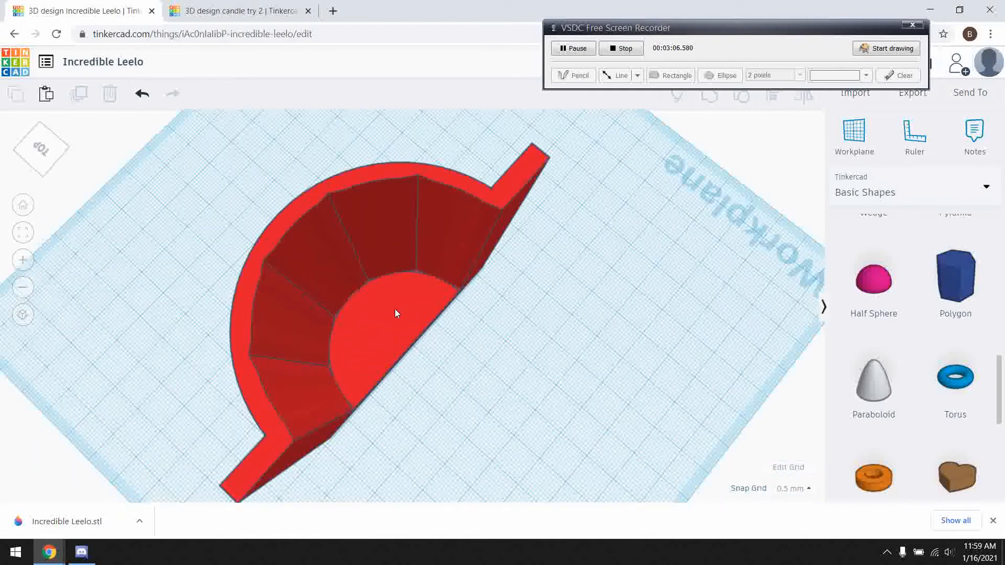
{"action": "scroll", "coordinate": [397, 302], "scroll_direction": "down", "scroll_amount": 5}
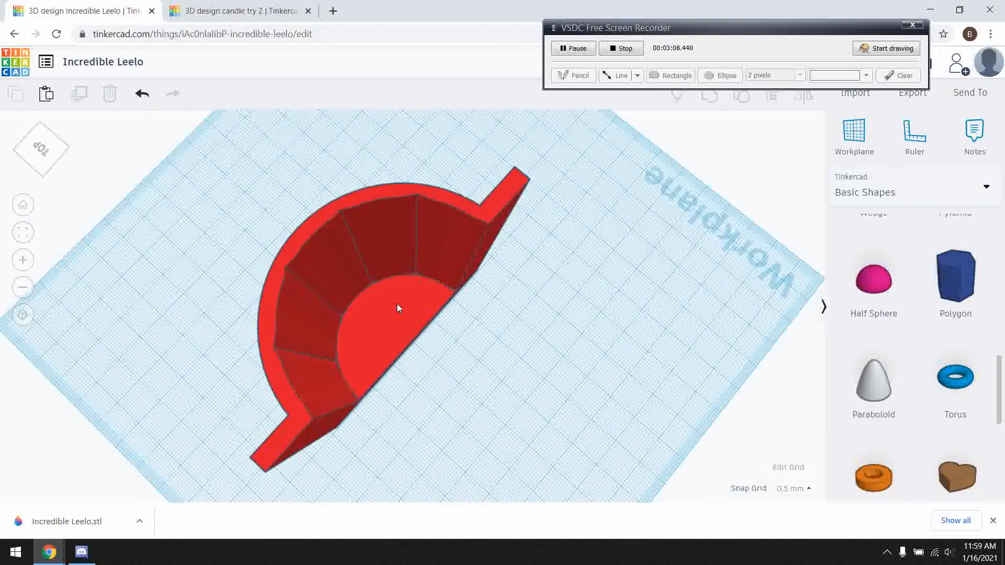
{"action": "right_click_drag", "start_coordinate": [395, 373], "coordinate": [398, 376]}
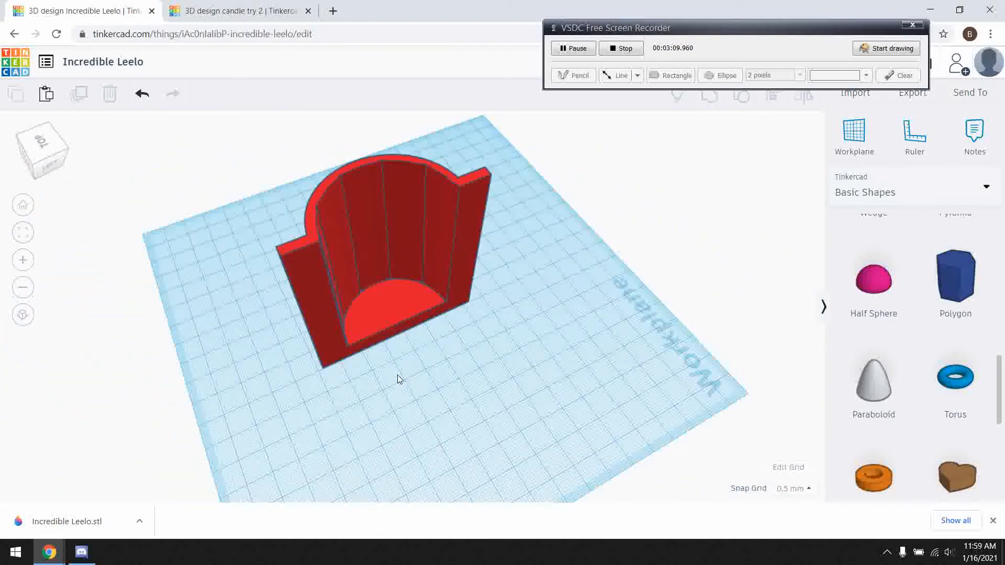
{"action": "left_click", "coordinate": [396, 290]}
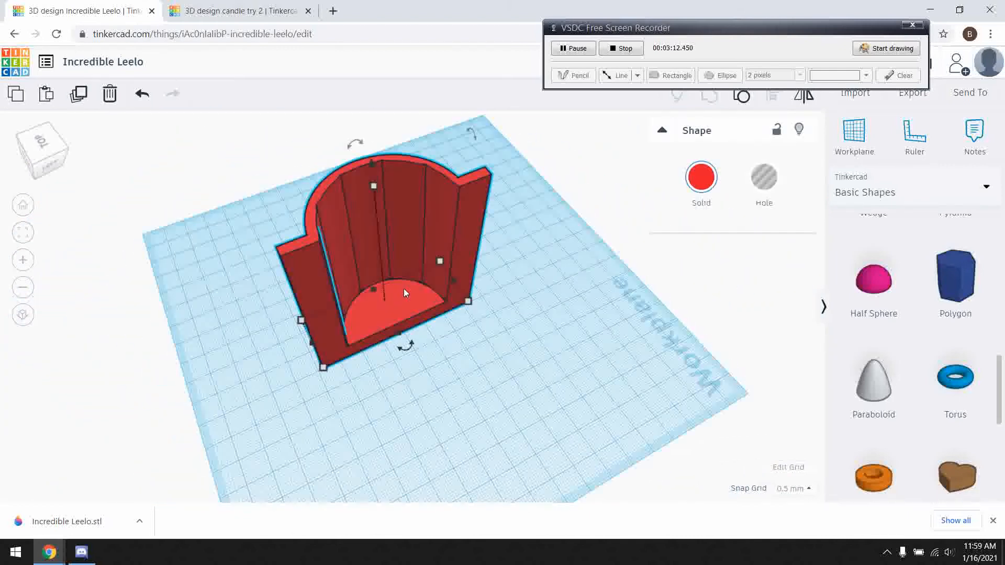
{"action": "left_click", "coordinate": [913, 94]}
{"action": "left_click", "coordinate": [573, 262]}
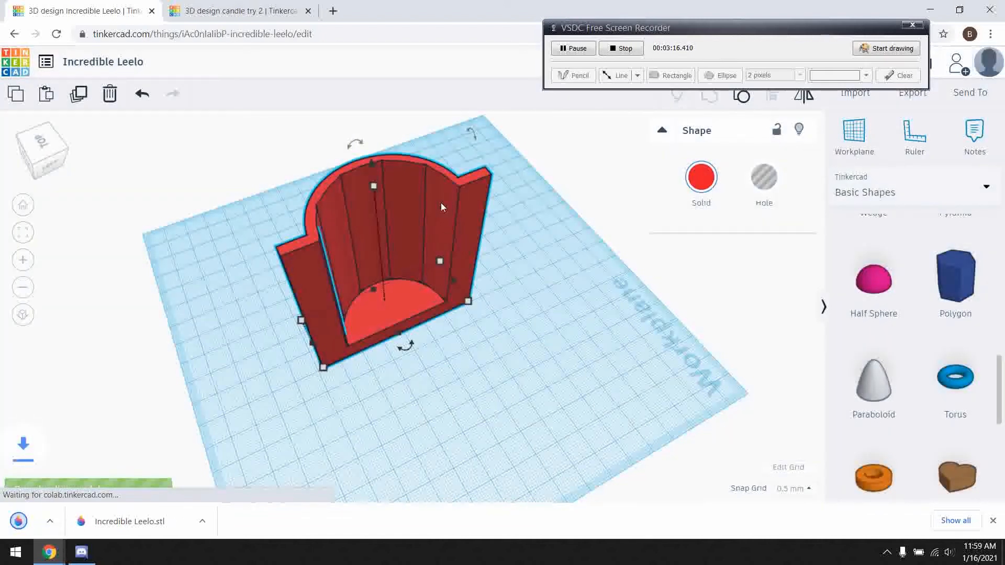
- Duplicate the faceted mold, move one copy off the workplane, and reposition the other by 8.5 and -21 mm
{"action": "left_click", "coordinate": [79, 95]}
{"action": "left_click_drag", "start_coordinate": [400, 258], "coordinate": [240, 259]}
{"action": "left_click_drag", "start_coordinate": [382, 219], "coordinate": [444, 259]}
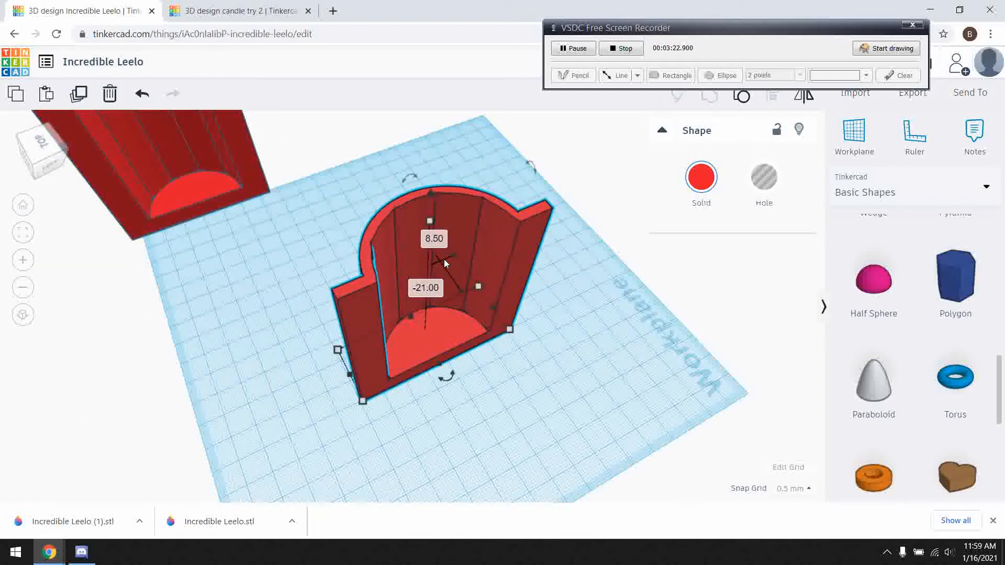
- Ungroup the mold copy on the workplane and delete its polygon hole
{"action": "left_click", "coordinate": [740, 104]}
{"action": "left_click", "coordinate": [588, 373]}
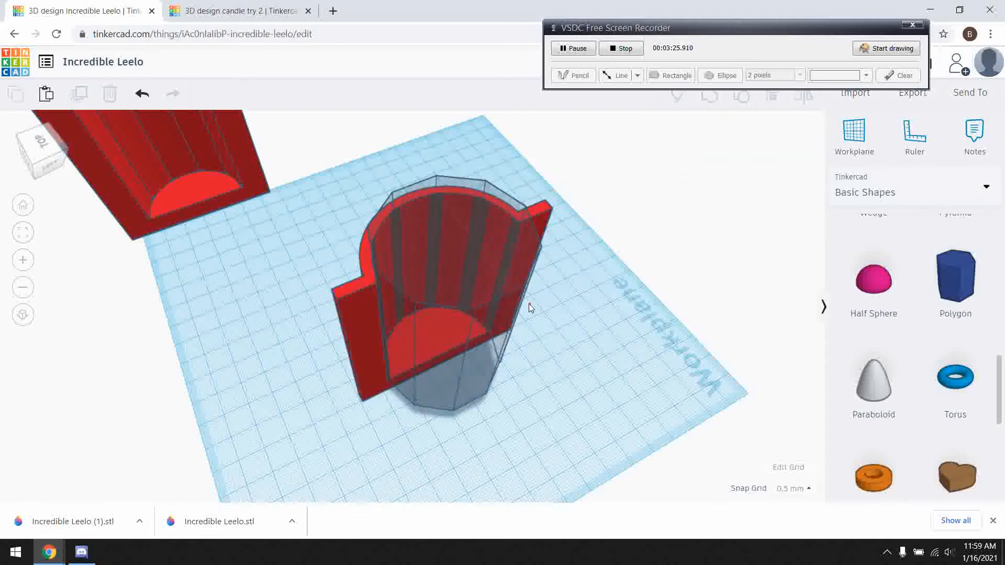
{"action": "left_click", "coordinate": [494, 287]}
{"action": "key", "text": "Delete"}
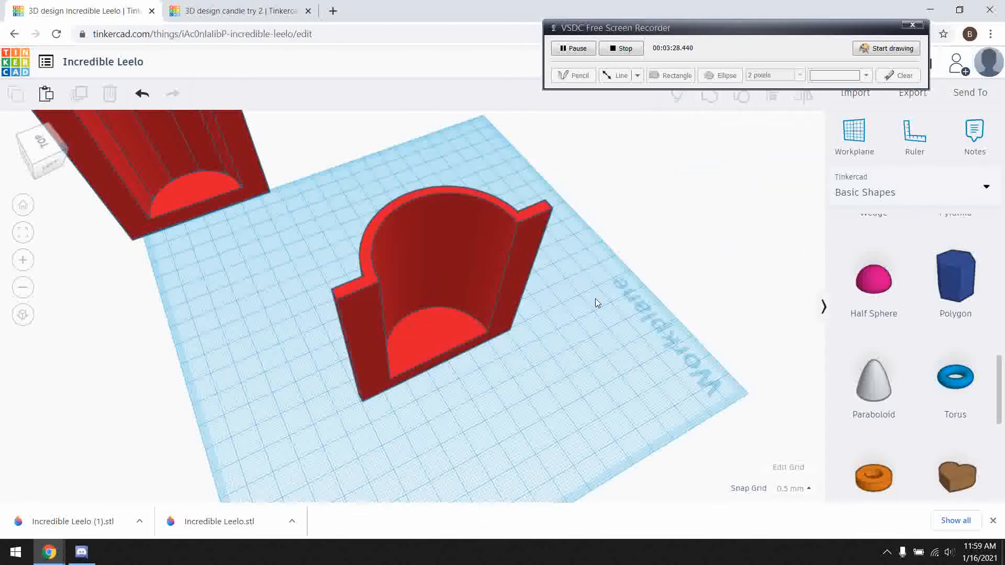
- Add a text shape beside the mold on the workplane reading "Love You Grandma"
{"action": "scroll", "coordinate": [919, 368], "scroll_direction": "up", "scroll_amount": 3}
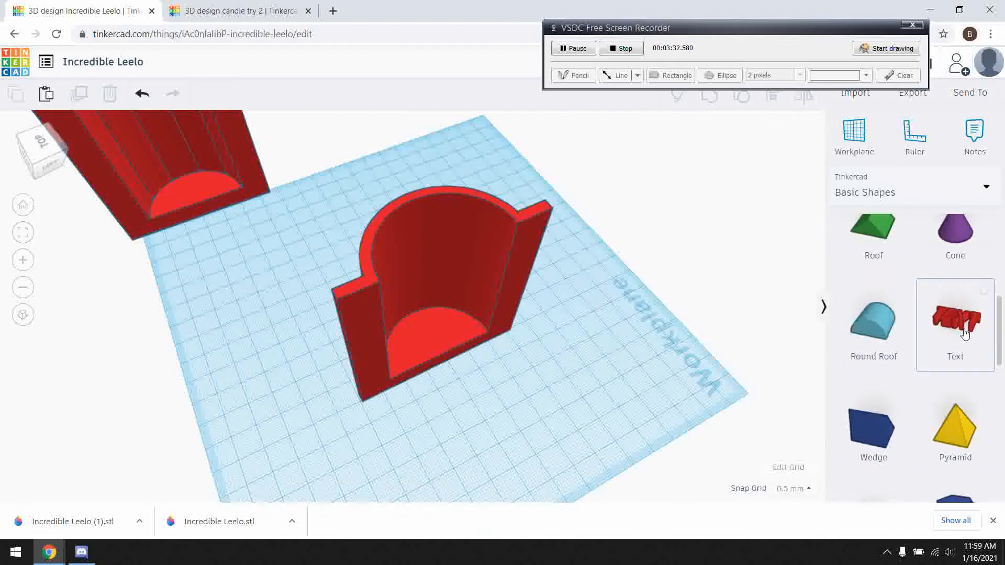
{"action": "left_click_drag", "start_coordinate": [776, 336], "coordinate": [605, 362]}
{"action": "left_click_drag", "start_coordinate": [749, 250], "coordinate": [692, 253]}
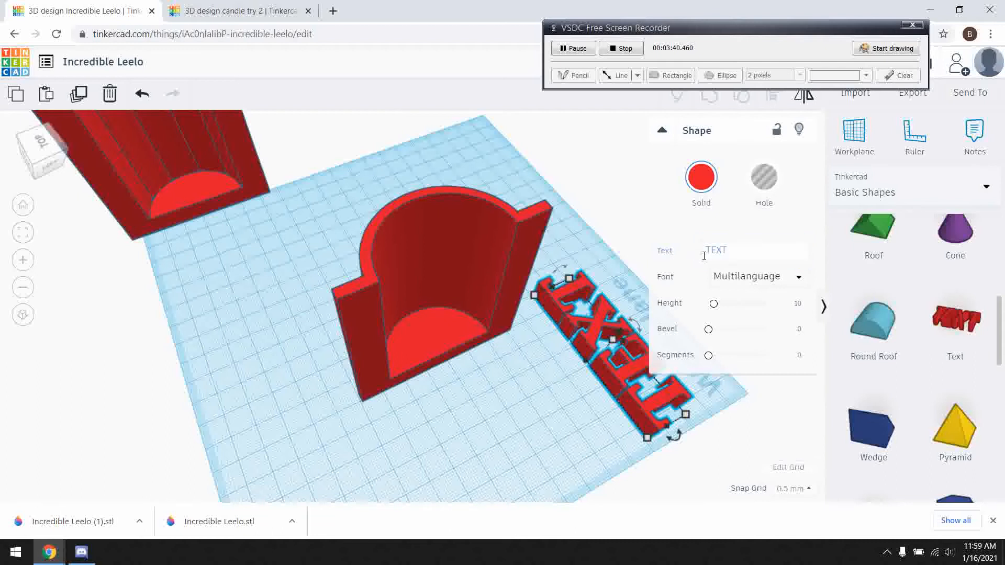
{"action": "left_click_drag", "start_coordinate": [755, 253], "coordinate": [689, 259]}
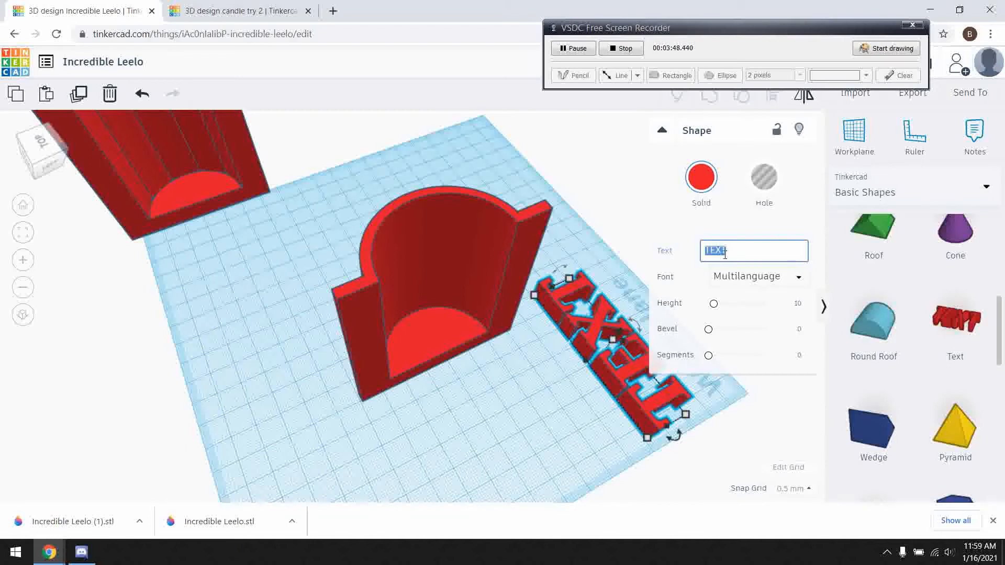
{"action": "type", "text": "Love You "}
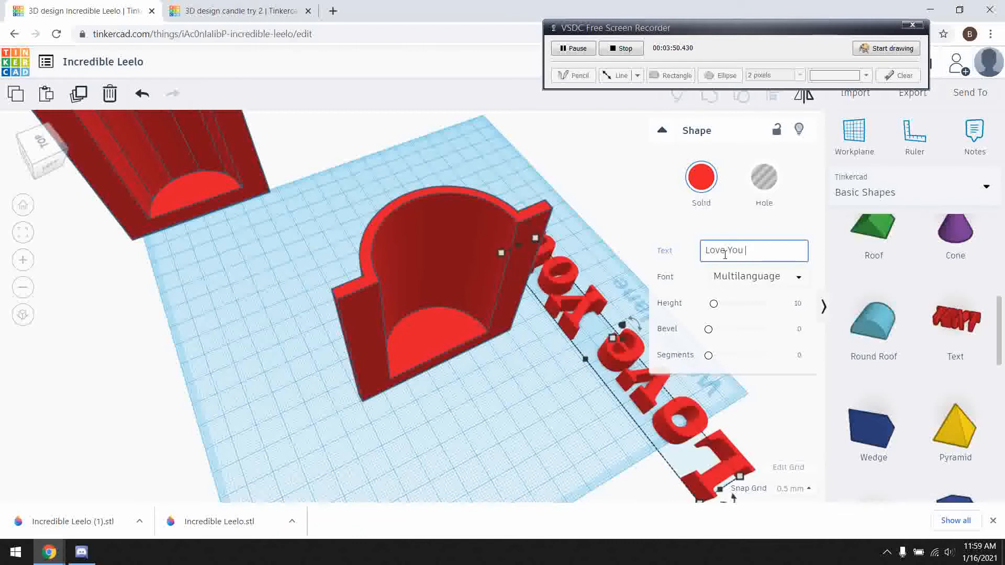
{"action": "type", "text": "Gra"}
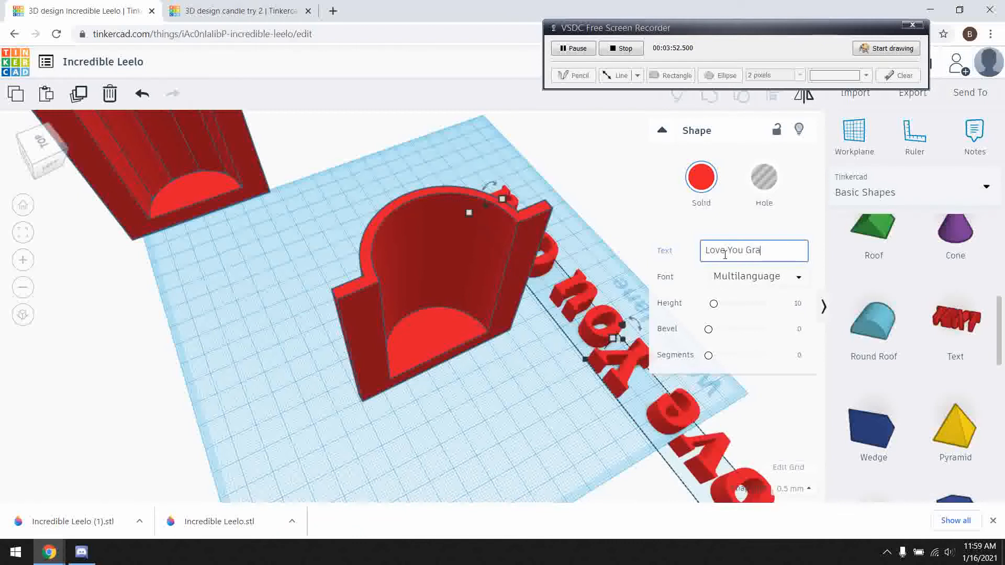
{"action": "type", "text": "ndma"}
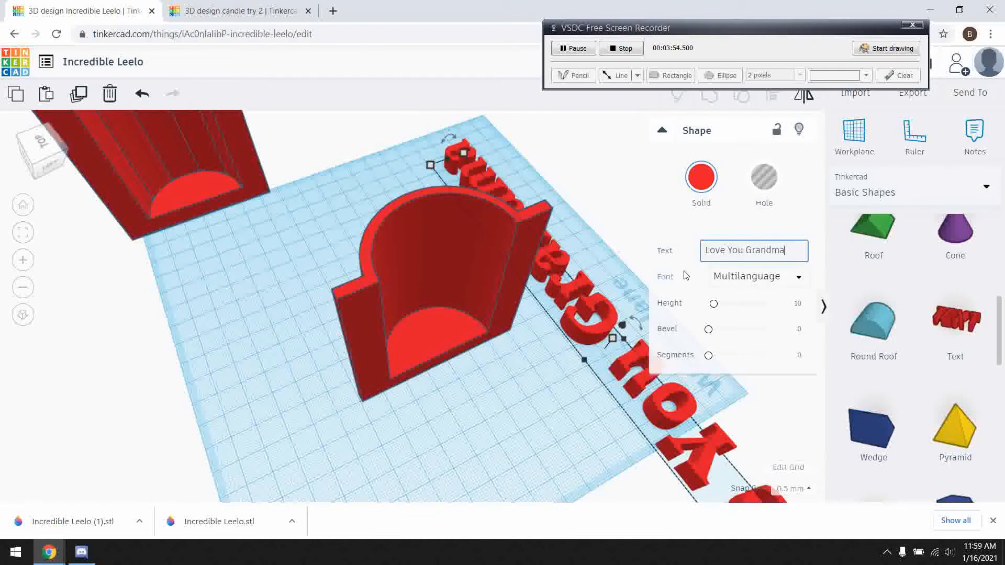
- Try the Sans Mono font on the text, then set it to Serif
{"action": "scroll", "coordinate": [542, 382], "scroll_direction": "down", "scroll_amount": 6}
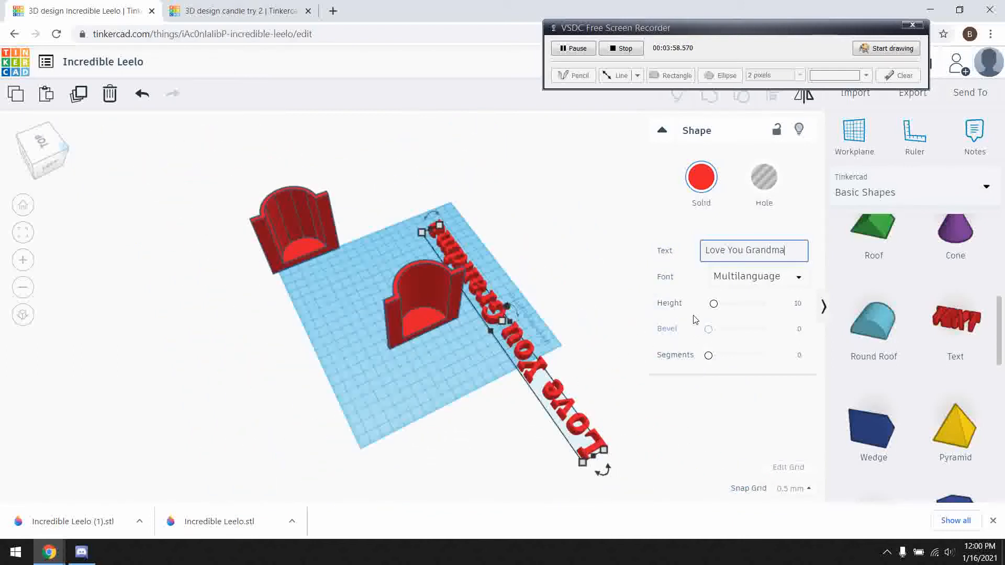
{"action": "left_click", "coordinate": [745, 286]}
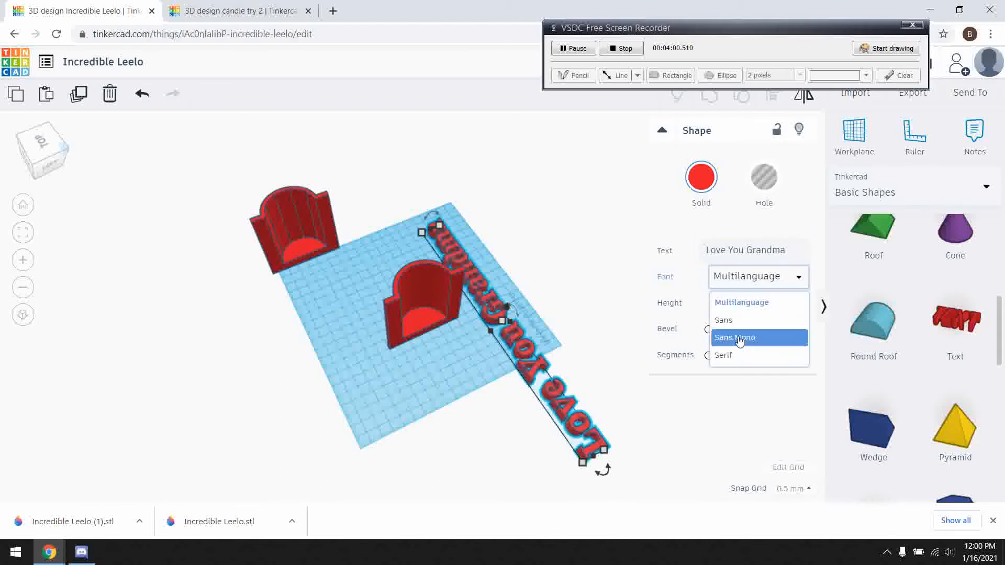
{"action": "left_click", "coordinate": [740, 339]}
{"action": "left_click", "coordinate": [742, 285]}
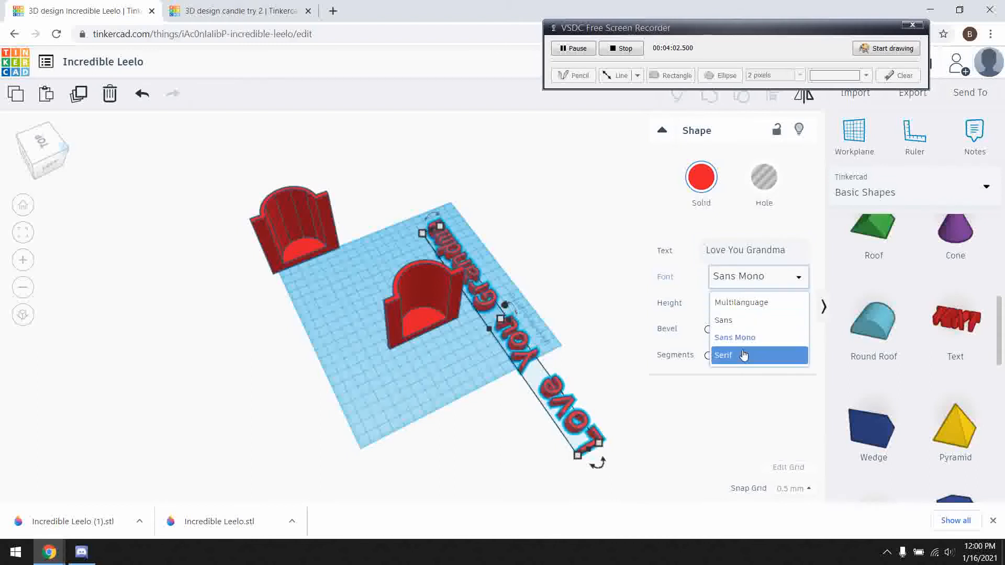
{"action": "left_click", "coordinate": [743, 355]}
- Shrink the text to about 55 mm long and stretch its letters to about 8.9 mm tall
{"action": "left_click", "coordinate": [580, 313]}
{"action": "right_click_drag", "start_coordinate": [580, 313], "coordinate": [314, 336]}
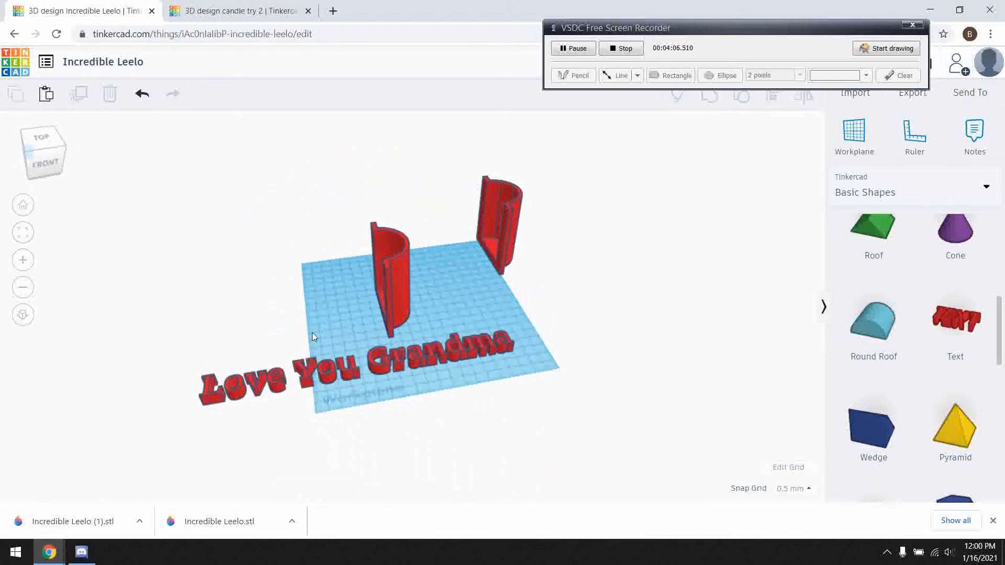
{"action": "left_click", "coordinate": [309, 372]}
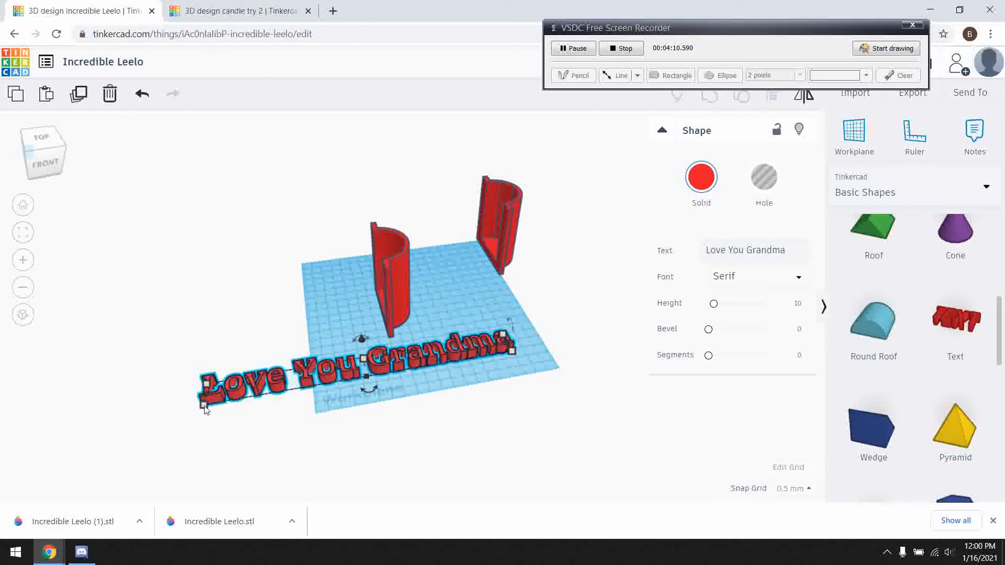
{"action": "left_click_drag", "start_coordinate": [206, 409], "coordinate": [411, 372]}
{"action": "middle_click_drag", "start_coordinate": [403, 397], "coordinate": [438, 360]}
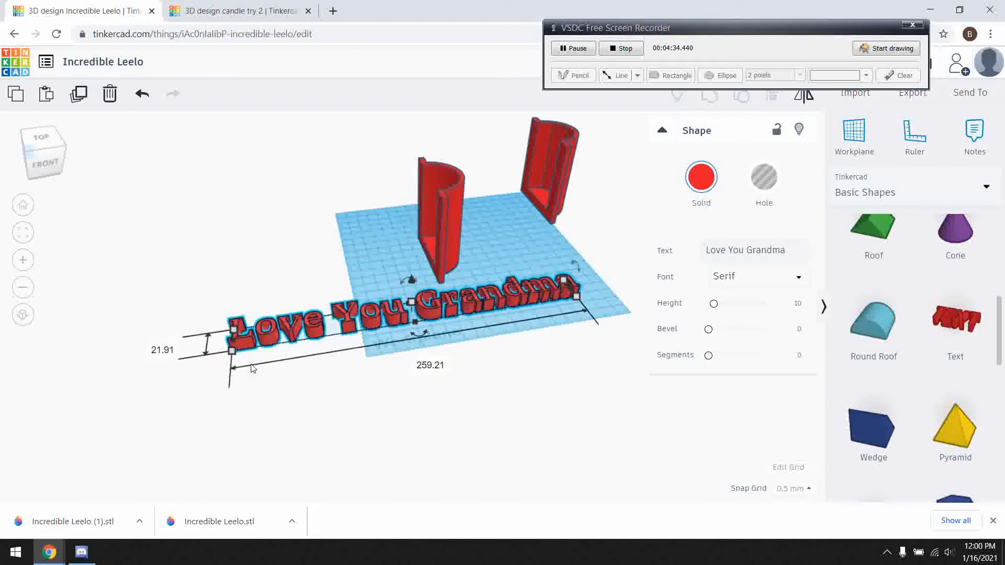
{"action": "left_click_drag", "start_coordinate": [236, 359], "coordinate": [396, 313]}
{"action": "scroll", "coordinate": [389, 361], "scroll_direction": "up", "scroll_amount": 5}
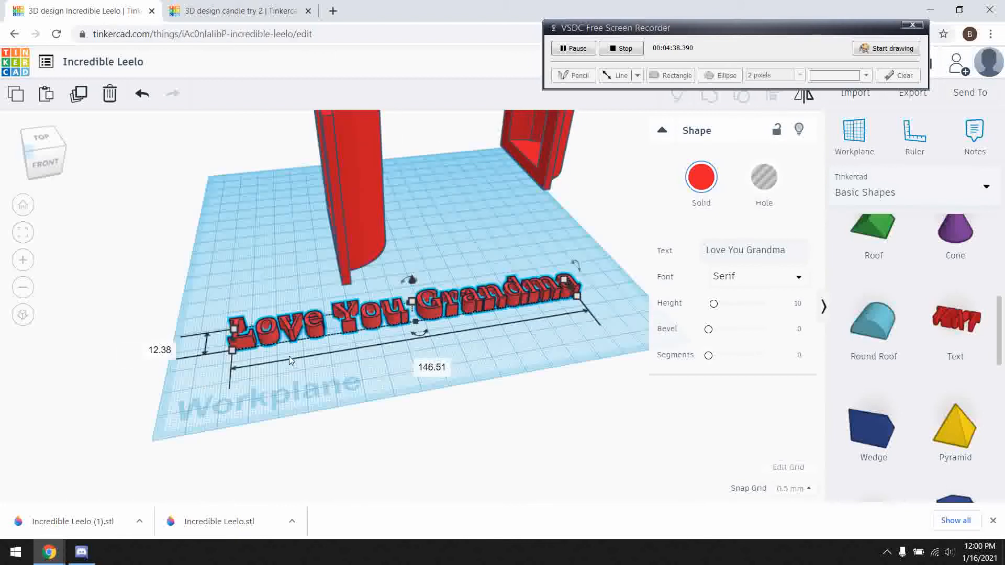
{"action": "left_click_drag", "start_coordinate": [234, 350], "coordinate": [412, 312]}
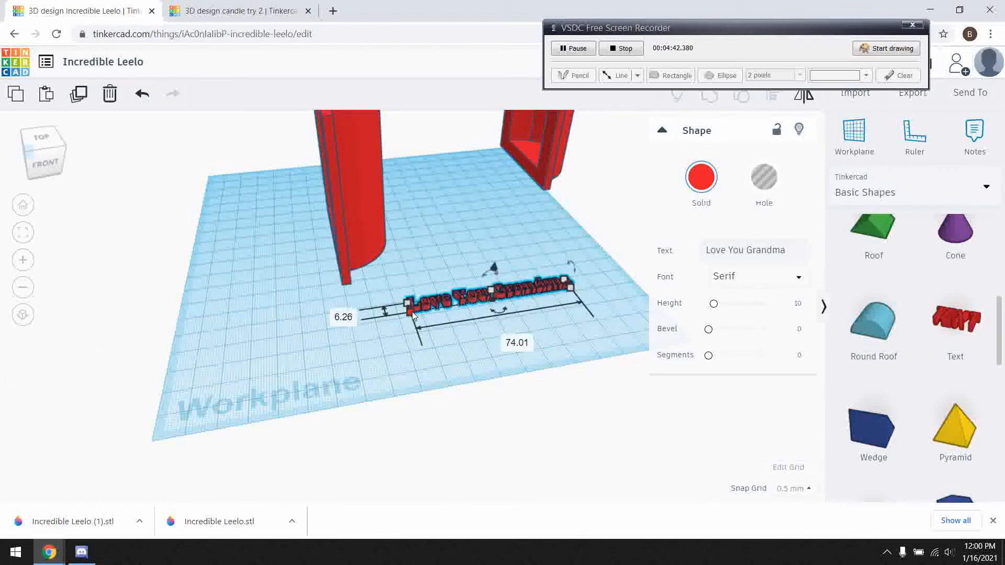
{"action": "scroll", "coordinate": [409, 317], "scroll_direction": "up", "scroll_amount": 5}
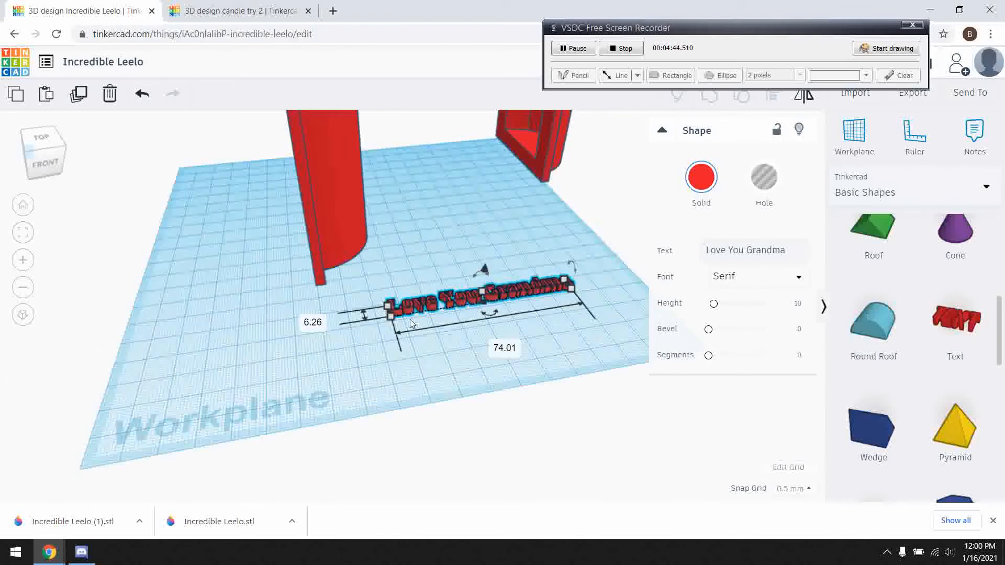
{"action": "left_click_drag", "start_coordinate": [234, 355], "coordinate": [328, 330]}
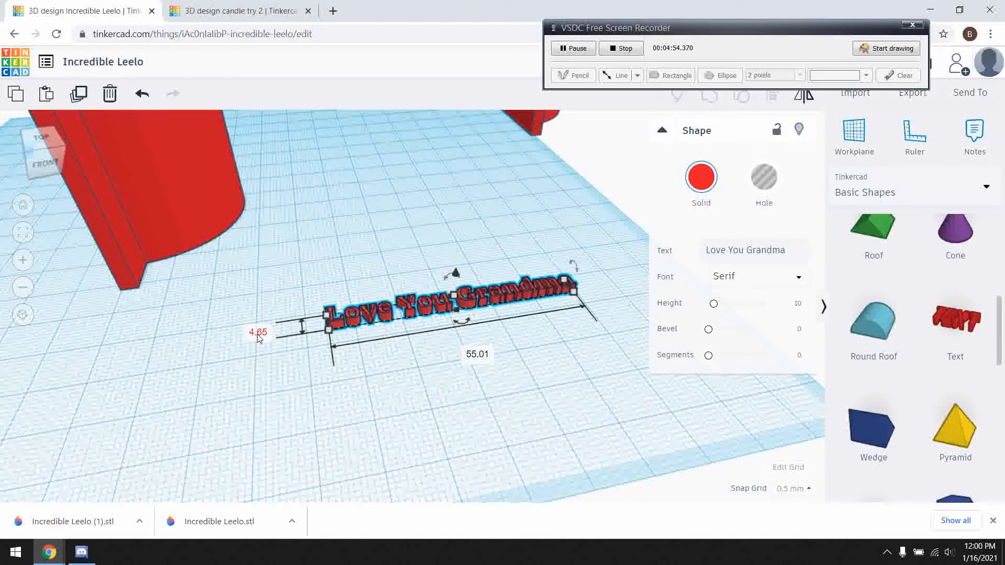
{"action": "left_click_drag", "start_coordinate": [457, 315], "coordinate": [463, 325]}
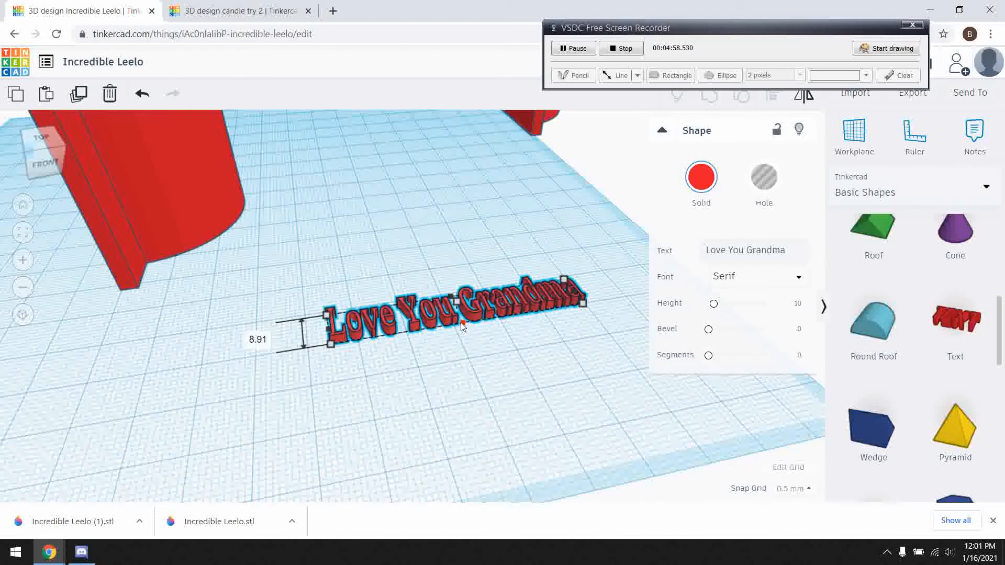
- Move the text across the workplane to the open side of the smooth-cavity mold
{"action": "scroll", "coordinate": [384, 313], "scroll_direction": "down", "scroll_amount": 5}
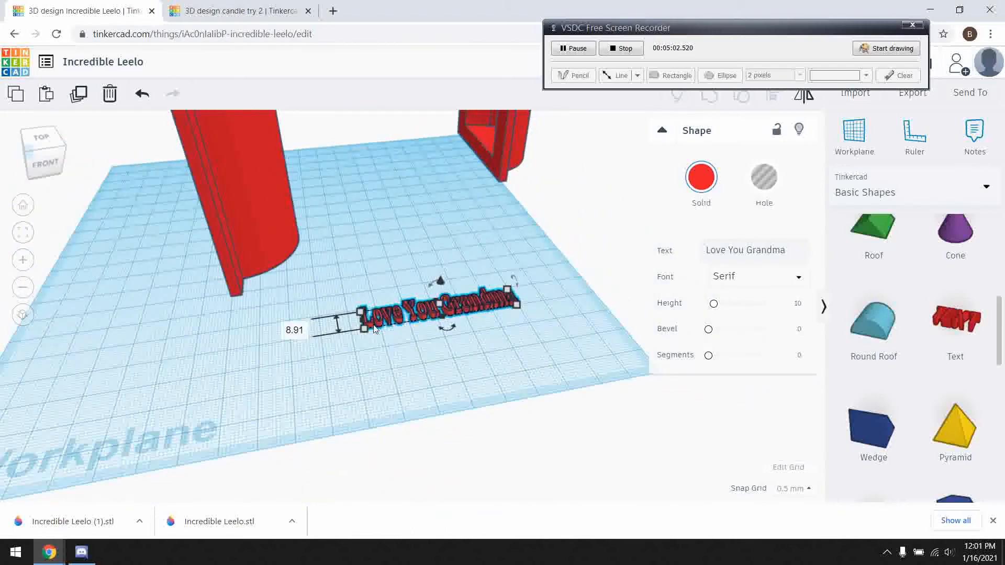
{"action": "right_click_drag", "start_coordinate": [314, 285], "coordinate": [452, 289]}
{"action": "left_click_drag", "start_coordinate": [452, 290], "coordinate": [154, 361]}
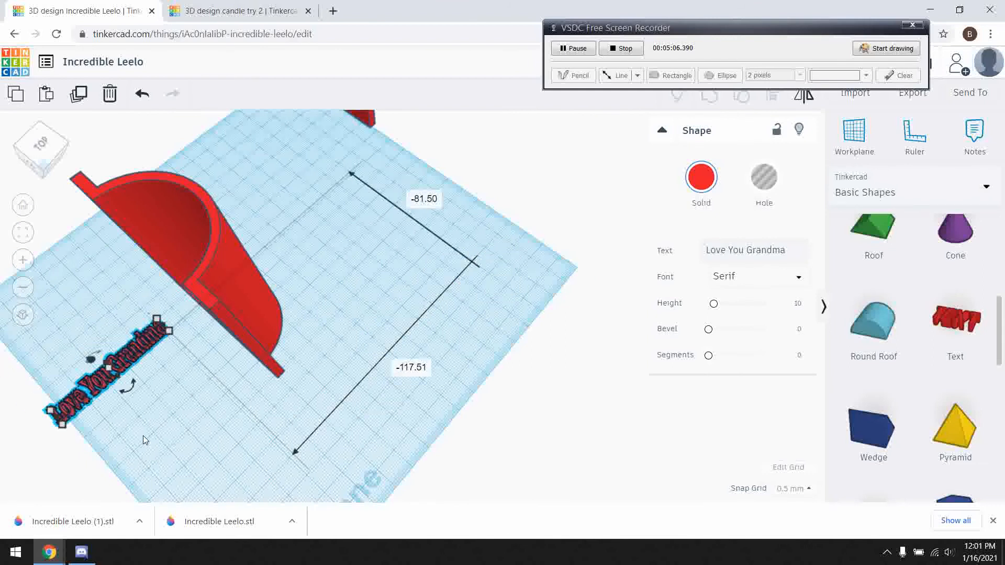
{"action": "right_click_drag", "start_coordinate": [144, 438], "coordinate": [233, 376]}
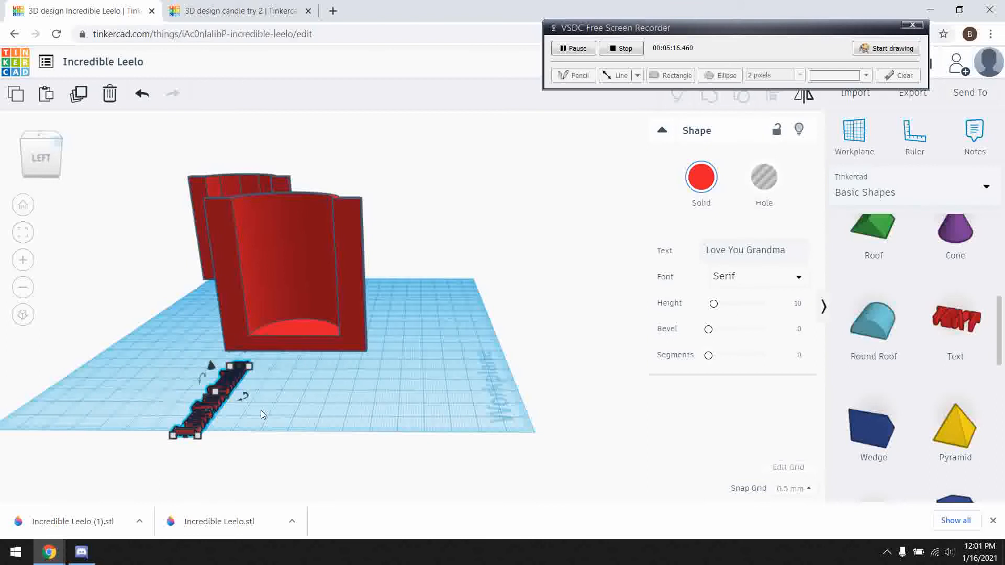
- Rotate the text upright and place it inside the smooth cavity, raised above the cavity floor
{"action": "right_click_drag", "start_coordinate": [261, 410], "coordinate": [249, 417]}
{"action": "left_click_drag", "start_coordinate": [171, 357], "coordinate": [209, 353]}
{"action": "right_click_drag", "start_coordinate": [209, 353], "coordinate": [256, 392]}
{"action": "left_click_drag", "start_coordinate": [256, 392], "coordinate": [314, 328]}
{"action": "right_click_drag", "start_coordinate": [419, 359], "coordinate": [390, 329]}
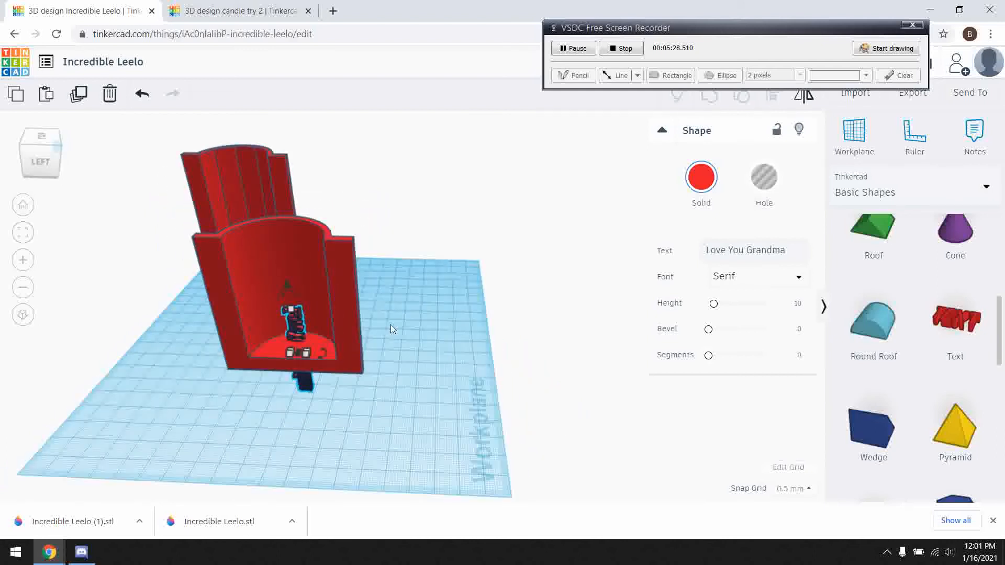
{"action": "left_click_drag", "start_coordinate": [286, 284], "coordinate": [275, 200]}
- Nudge the upright text backward until it is embedded in the cavity's curved back wall
{"action": "right_click_drag", "start_coordinate": [275, 200], "coordinate": [432, 228]}
{"action": "scroll", "coordinate": [425, 238], "scroll_direction": "up", "scroll_amount": 6}
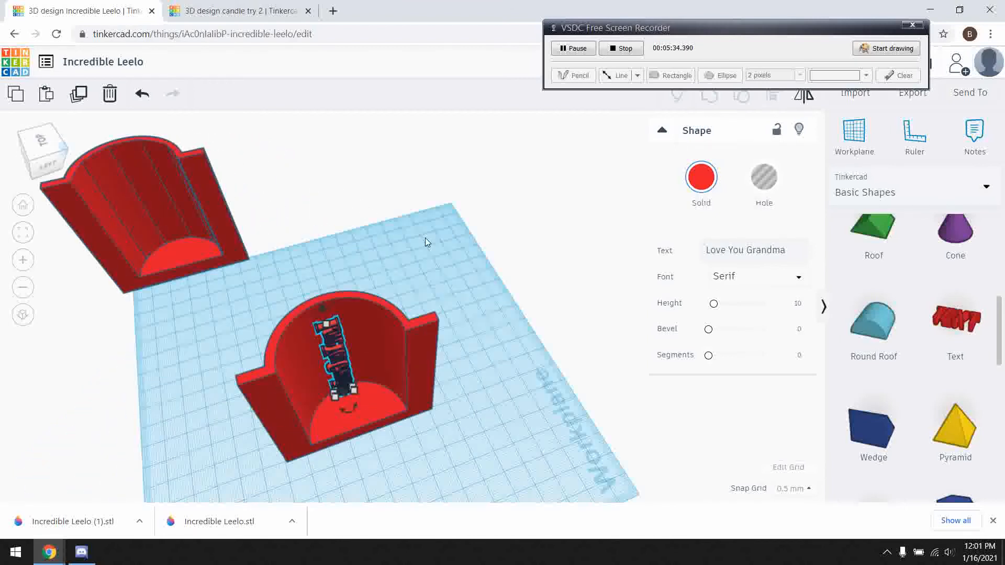
{"action": "right_click_drag", "start_coordinate": [206, 241], "coordinate": [401, 288]}
{"action": "key", "text": "Left"}
{"action": "key", "text": "Left"}
{"action": "key", "text": "Left"}
{"action": "key", "text": "Left"}
{"action": "key", "text": "Left"}
{"action": "key", "text": "Left"}
{"action": "key", "text": "Left"}
{"action": "key", "text": "Left"}
{"action": "key", "text": "Left"}
{"action": "key", "text": "Left"}
{"action": "key", "text": "Left"}
{"action": "key", "text": "Left"}
{"action": "key", "text": "Left"}
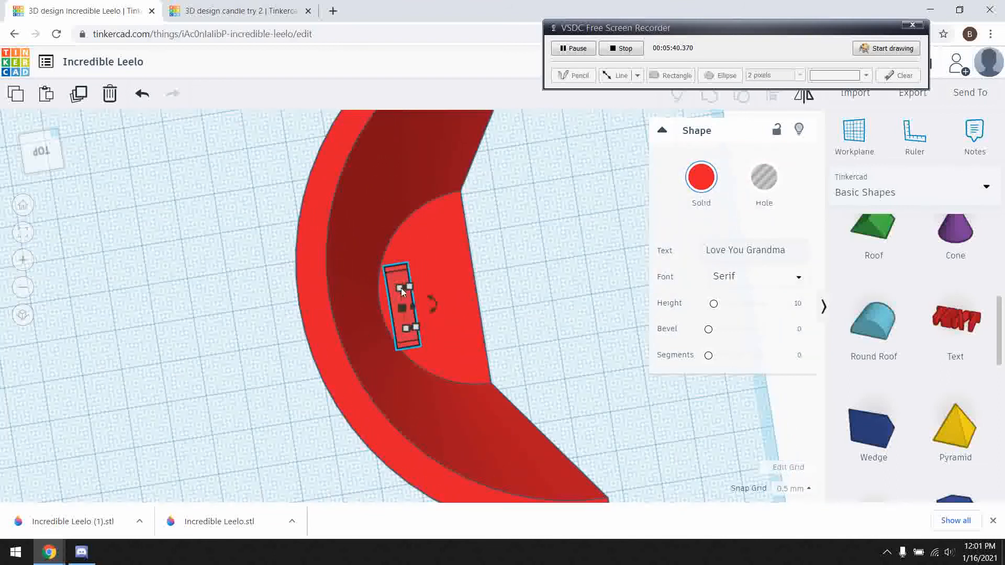
{"action": "key", "text": "Left"}
{"action": "key", "text": "Left"}
{"action": "key", "text": "Left"}
{"action": "key", "text": "Left"}
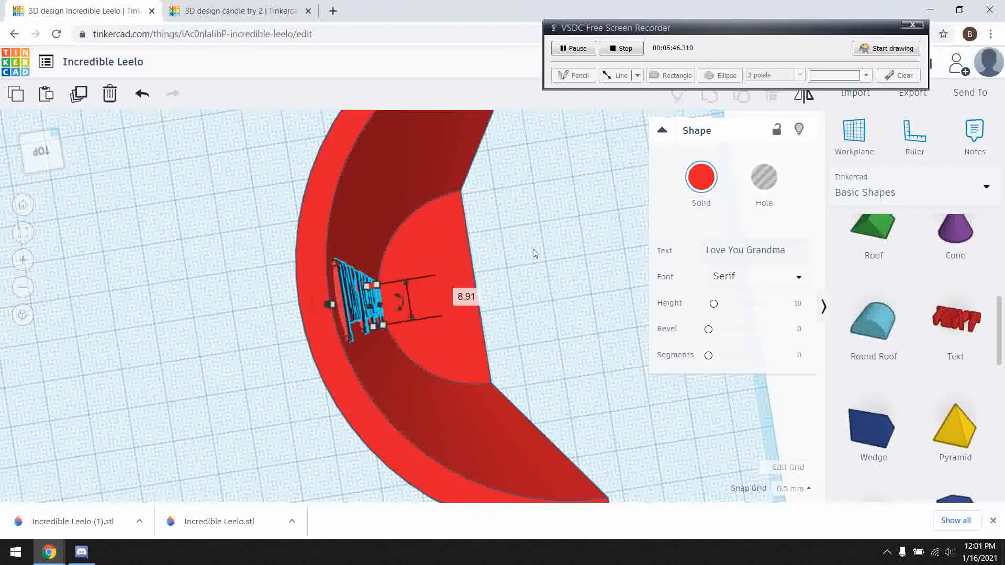
- Examine from several angles how far the lettering stands out from the curved cavity wall
{"action": "left_click", "coordinate": [570, 268]}
{"action": "right_click_drag", "start_coordinate": [573, 270], "coordinate": [454, 174]}
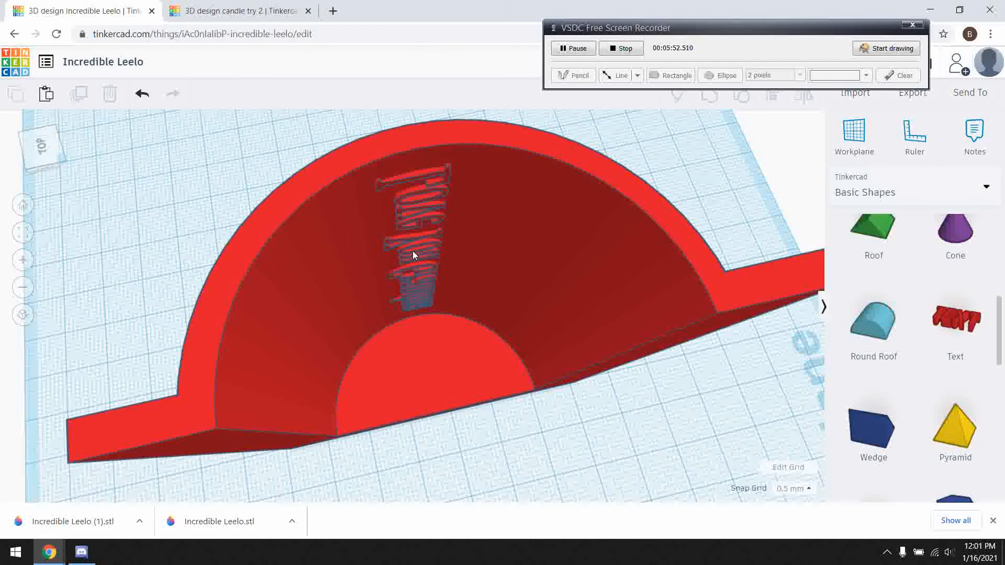
{"action": "scroll", "coordinate": [414, 255], "scroll_direction": "down", "scroll_amount": 3}
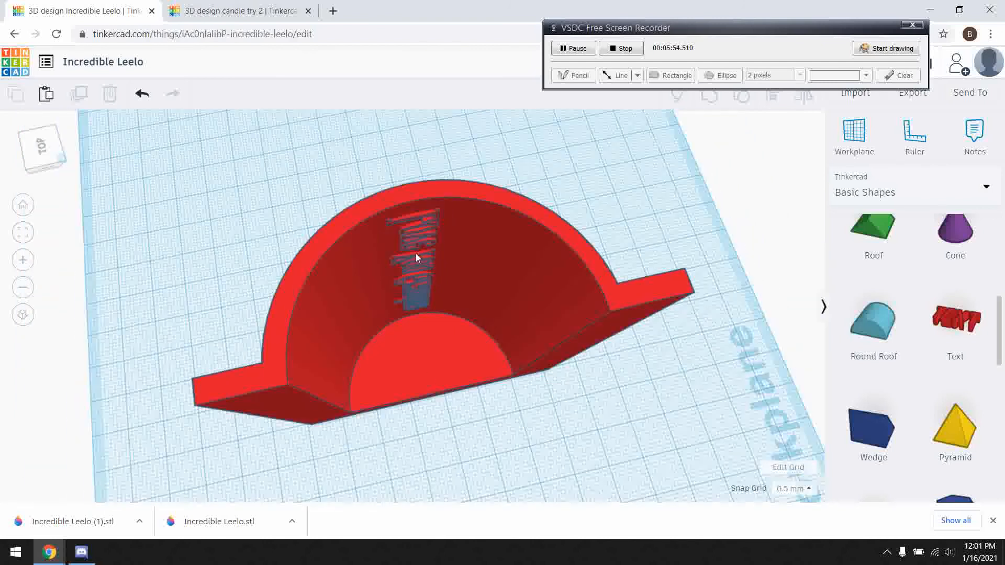
{"action": "right_click_drag", "start_coordinate": [446, 339], "coordinate": [489, 389]}
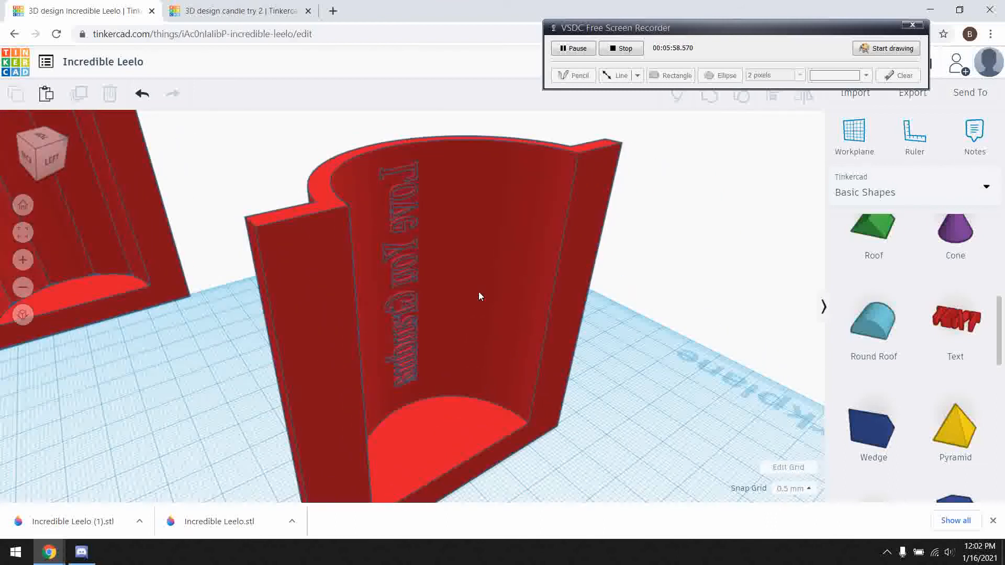
{"action": "right_click_drag", "start_coordinate": [554, 400], "coordinate": [394, 304]}
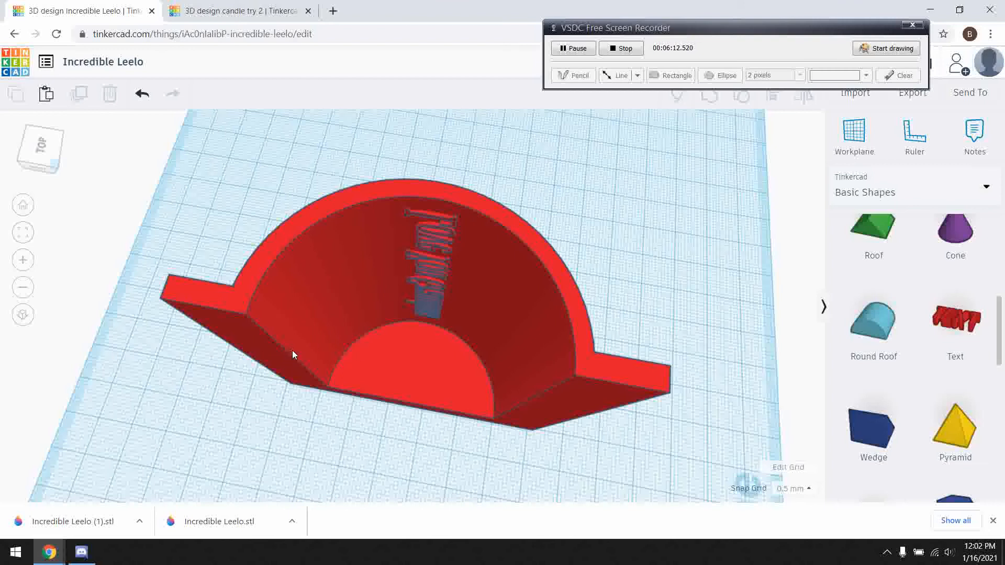
{"action": "right_click_drag", "start_coordinate": [321, 404], "coordinate": [464, 215]}
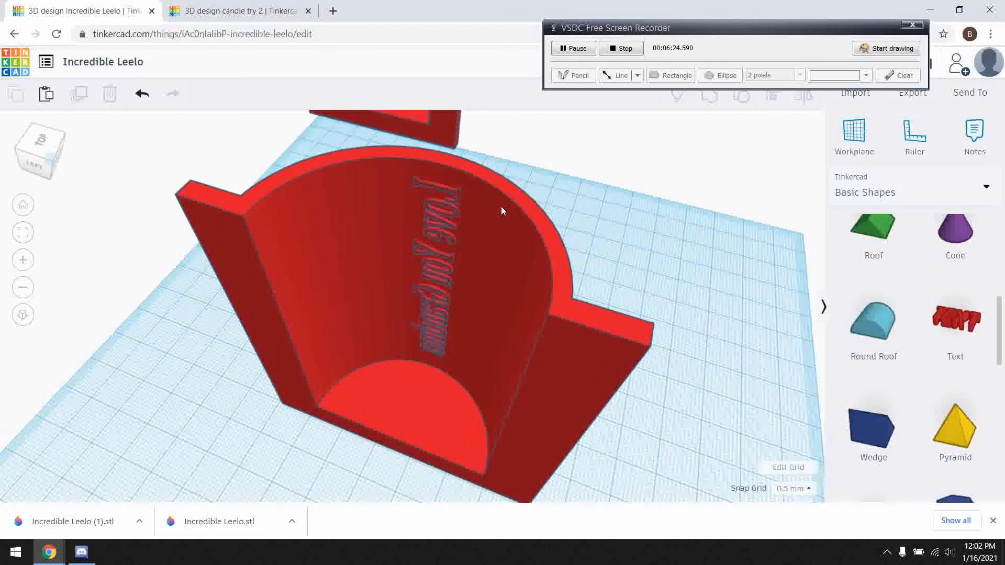
{"action": "right_click_drag", "start_coordinate": [549, 258], "coordinate": [476, 218]}
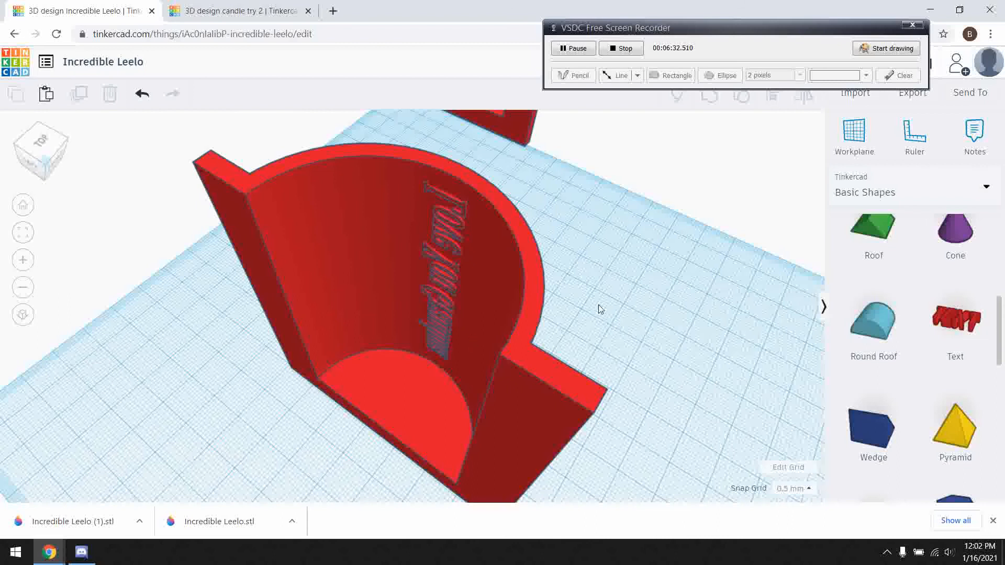
{"action": "right_click_drag", "start_coordinate": [600, 309], "coordinate": [479, 323]}
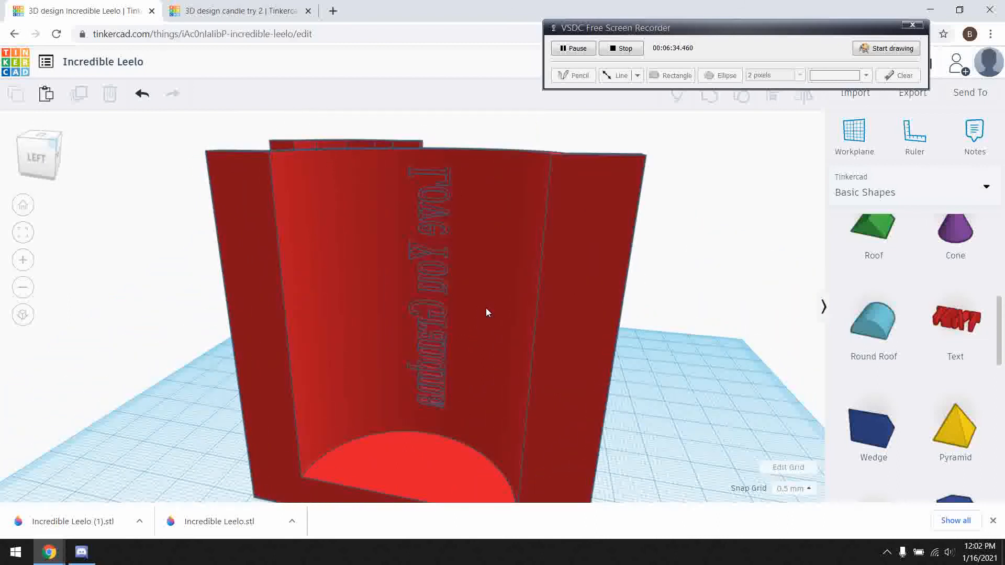
{"action": "right_click_drag", "start_coordinate": [684, 318], "coordinate": [460, 297]}
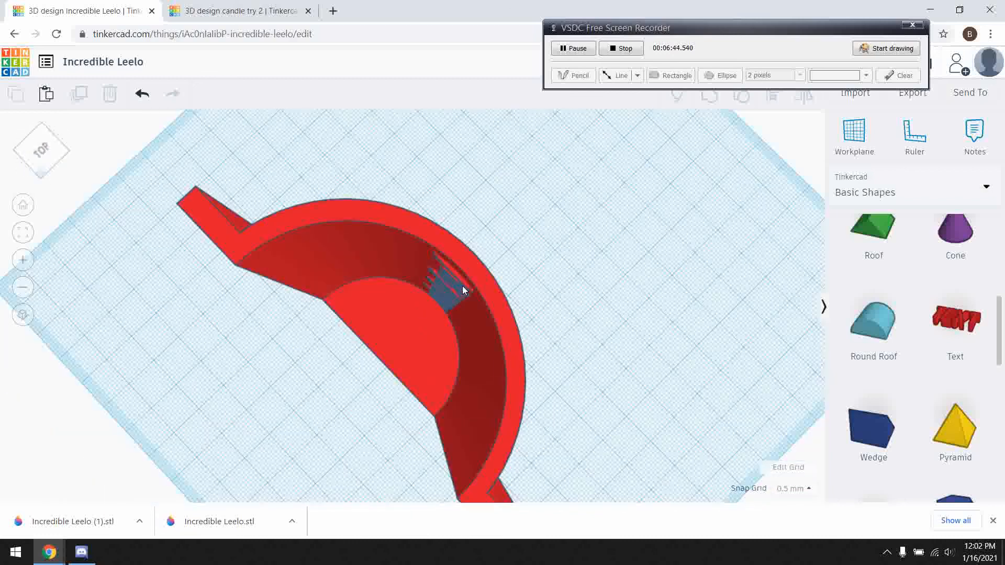
{"action": "scroll", "coordinate": [463, 284], "scroll_direction": "up", "scroll_amount": 5}
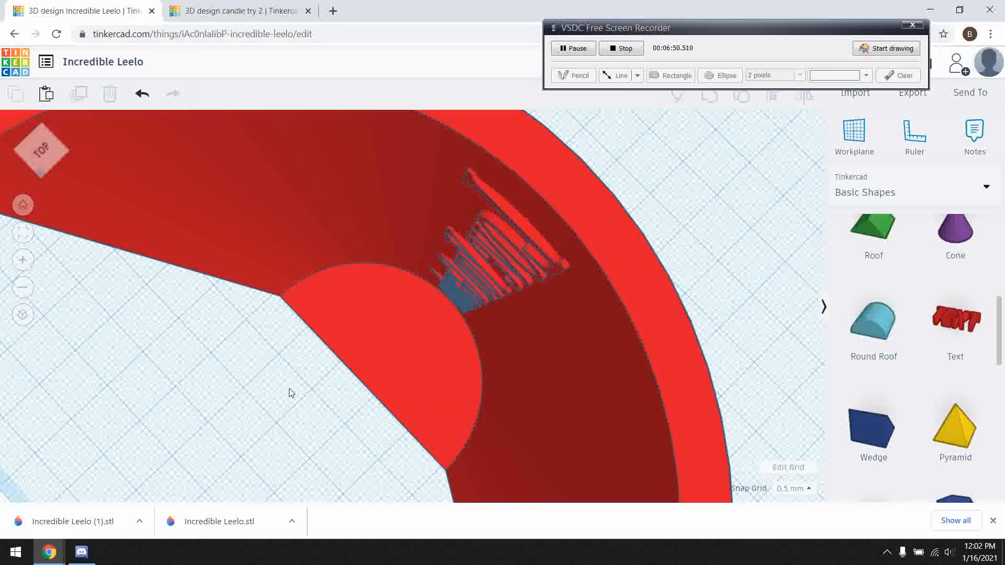
{"action": "scroll", "coordinate": [351, 343], "scroll_direction": "down", "scroll_amount": 4}
{"action": "right_click_drag", "start_coordinate": [301, 449], "coordinate": [469, 329]}
{"action": "scroll", "coordinate": [456, 359], "scroll_direction": "up", "scroll_amount": 4}
{"action": "scroll", "coordinate": [407, 358], "scroll_direction": "down", "scroll_amount": 5}
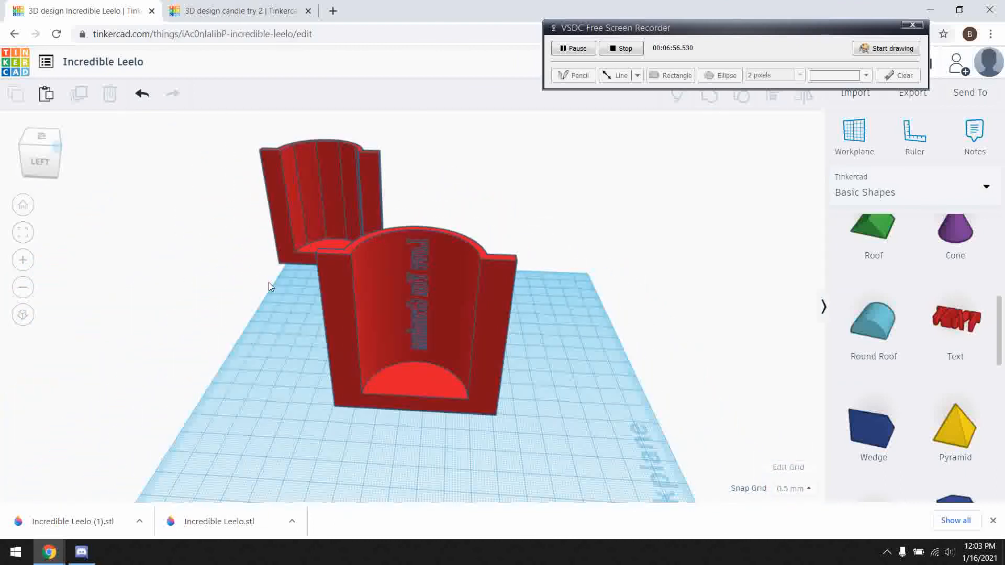
- Group the embedded text with the smooth-cavity mold into one solid
{"action": "left_click_drag", "start_coordinate": [583, 260], "coordinate": [402, 414]}
{"action": "left_click", "coordinate": [617, 184]}
{"action": "left_click", "coordinate": [410, 333]}
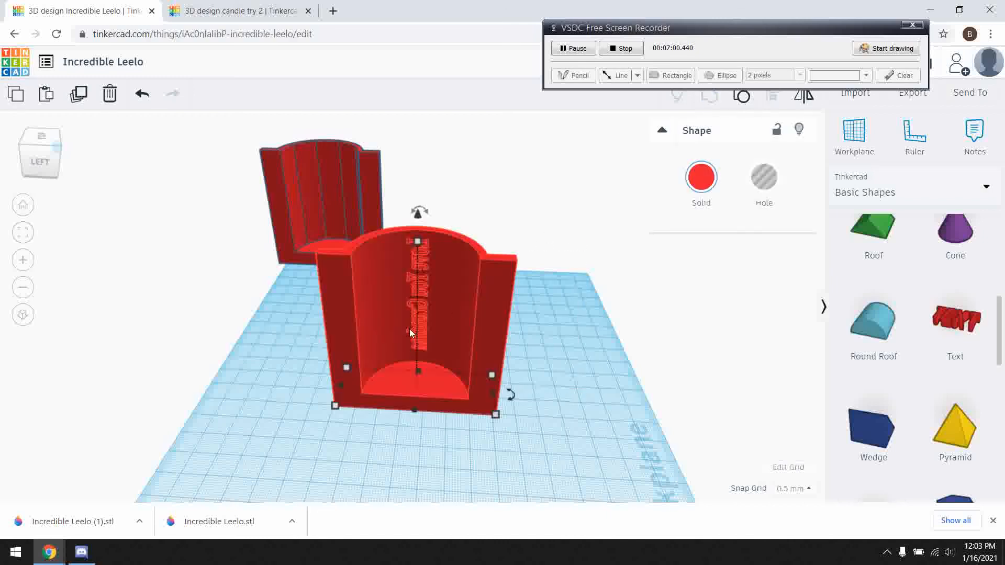
- Move the lettered smooth mold about 44.5 mm sideways and bring the faceted mold about 128 mm forward to stand beside it
{"action": "left_click", "coordinate": [551, 316]}
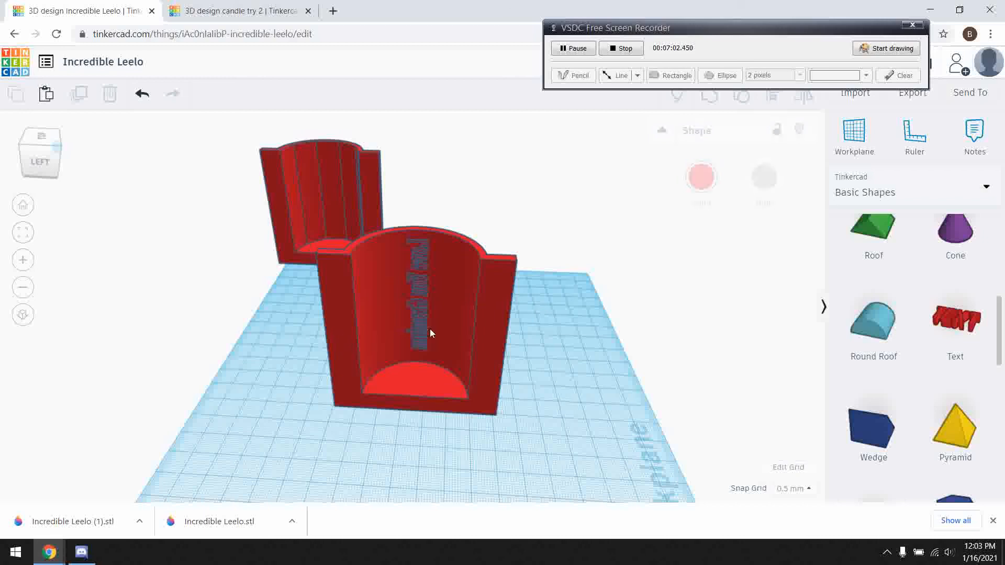
{"action": "left_click_drag", "start_coordinate": [489, 292], "coordinate": [472, 275]}
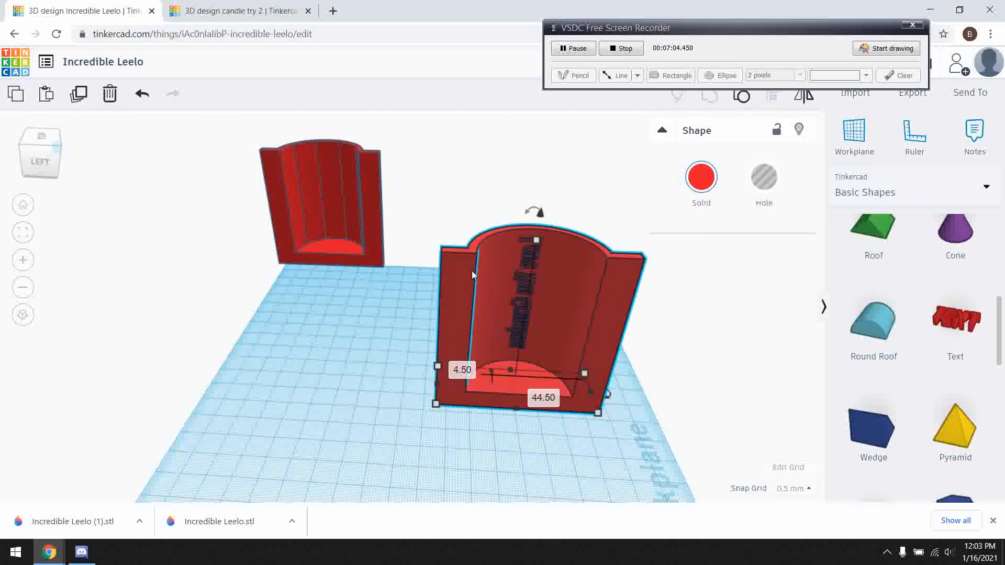
{"action": "left_click_drag", "start_coordinate": [318, 186], "coordinate": [314, 294]}
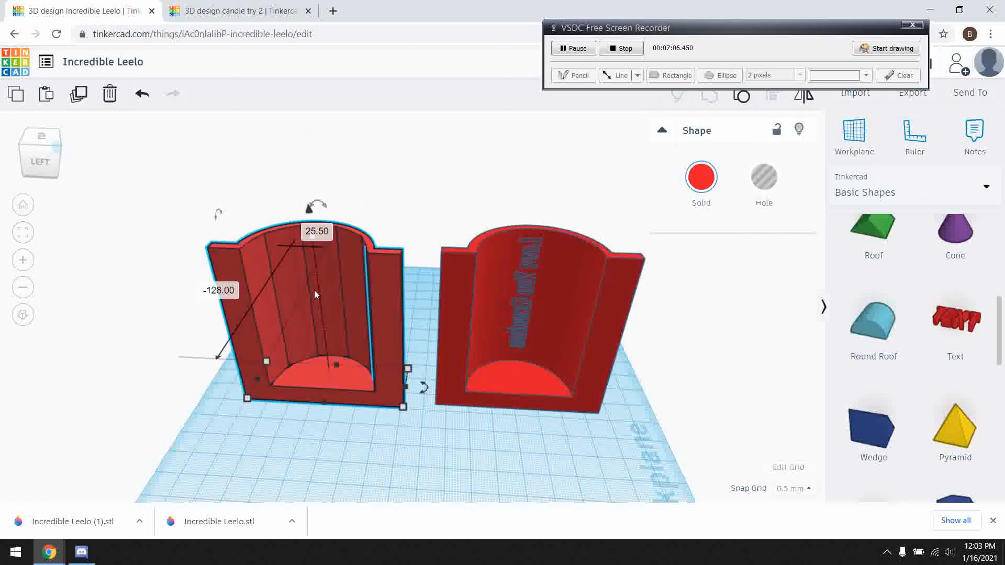
{"action": "scroll", "coordinate": [558, 370], "scroll_direction": "up", "scroll_amount": 3}
{"action": "left_click", "coordinate": [399, 465]}
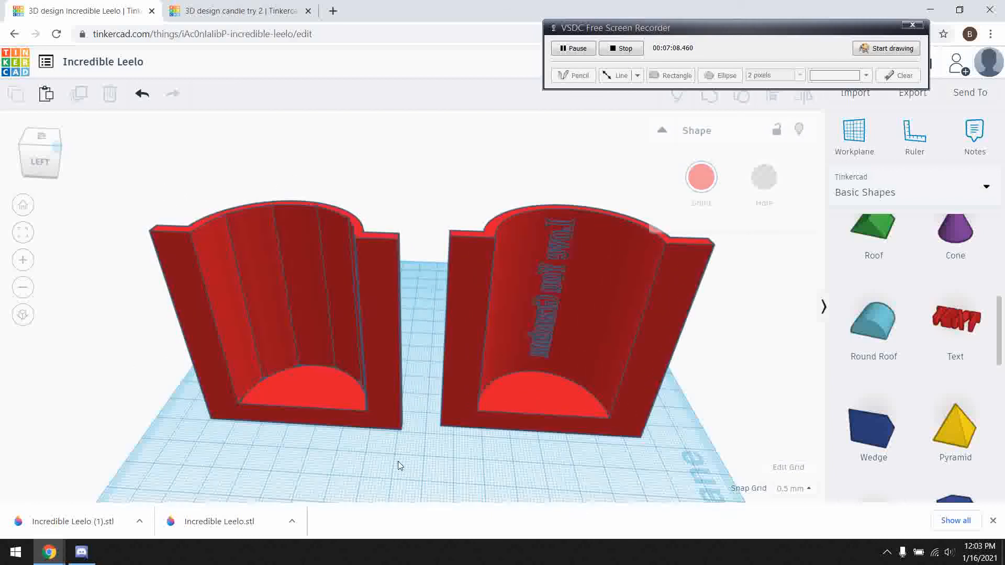
{"action": "scroll", "coordinate": [926, 385], "scroll_direction": "up", "scroll_amount": 6}
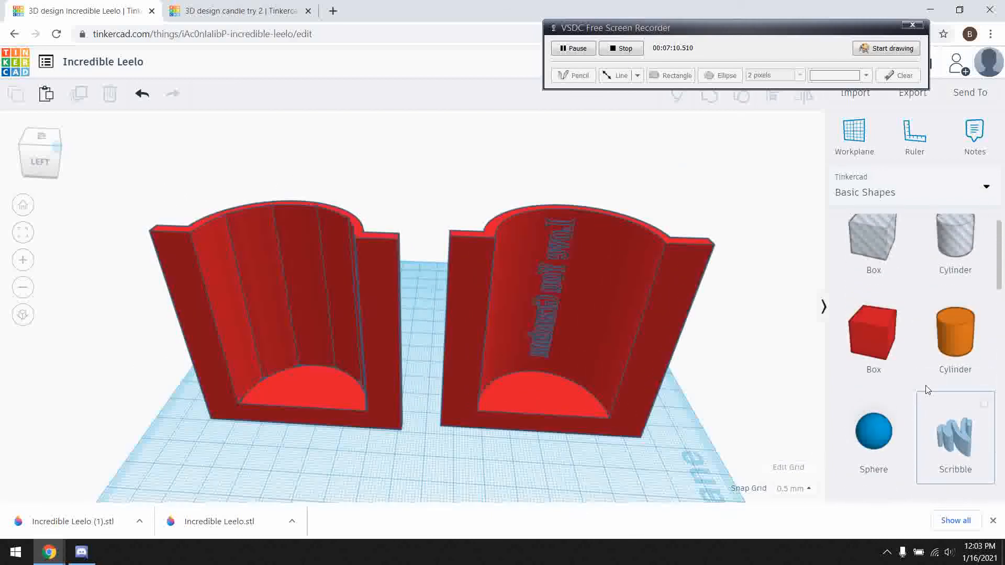
{"action": "scroll", "coordinate": [921, 403], "scroll_direction": "down", "scroll_amount": 10}
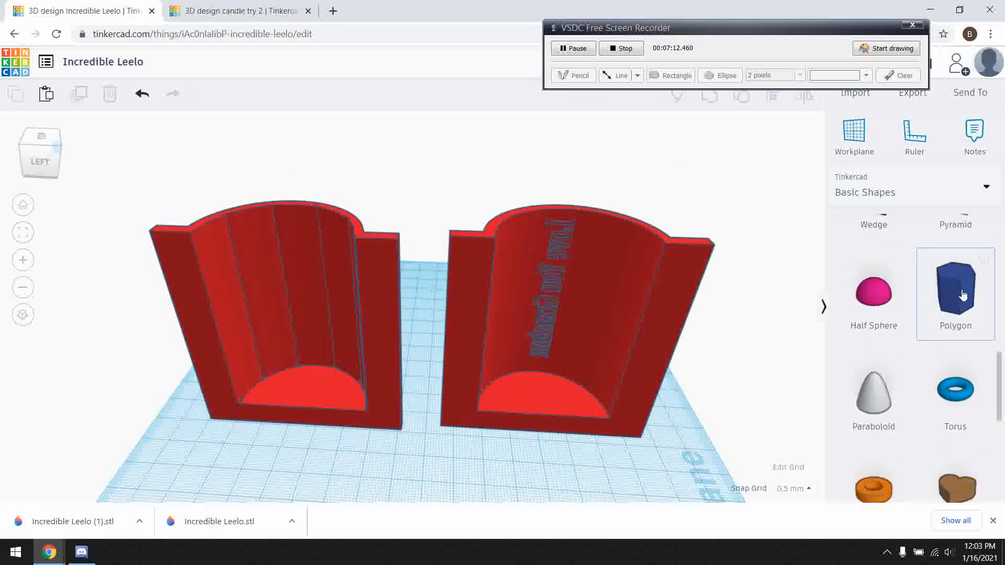